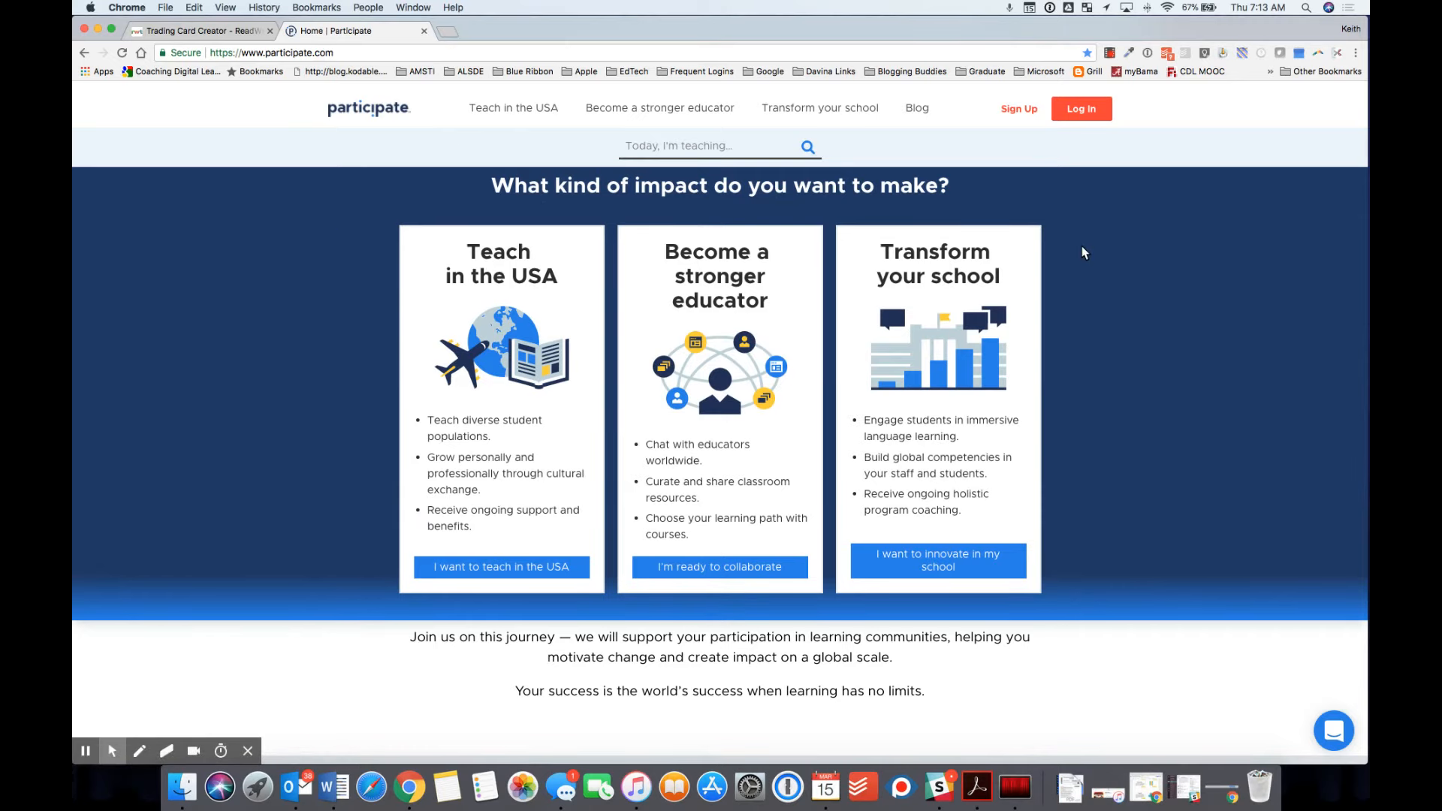
Step: Sign in to Participate with the account's email address and password
click(1085, 114)
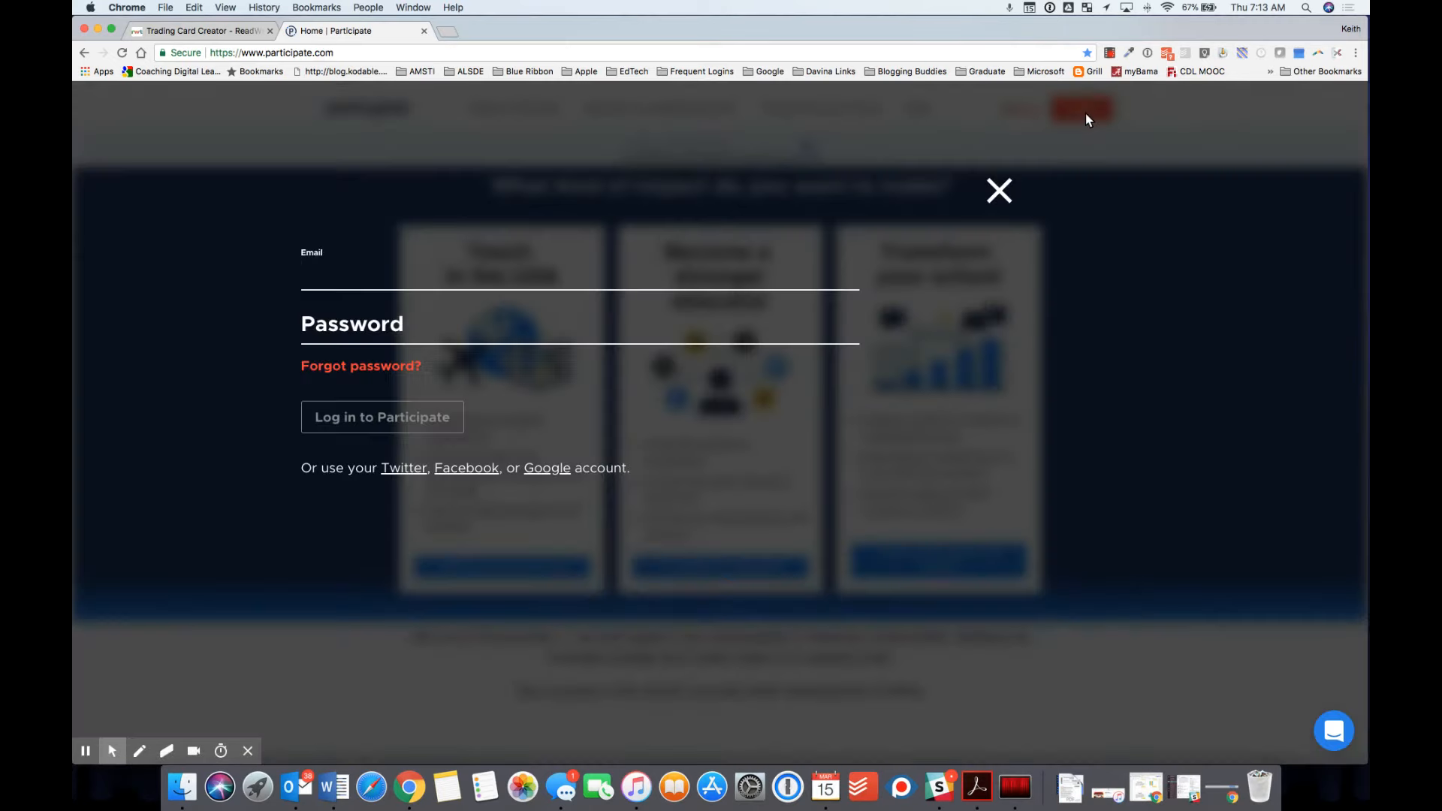
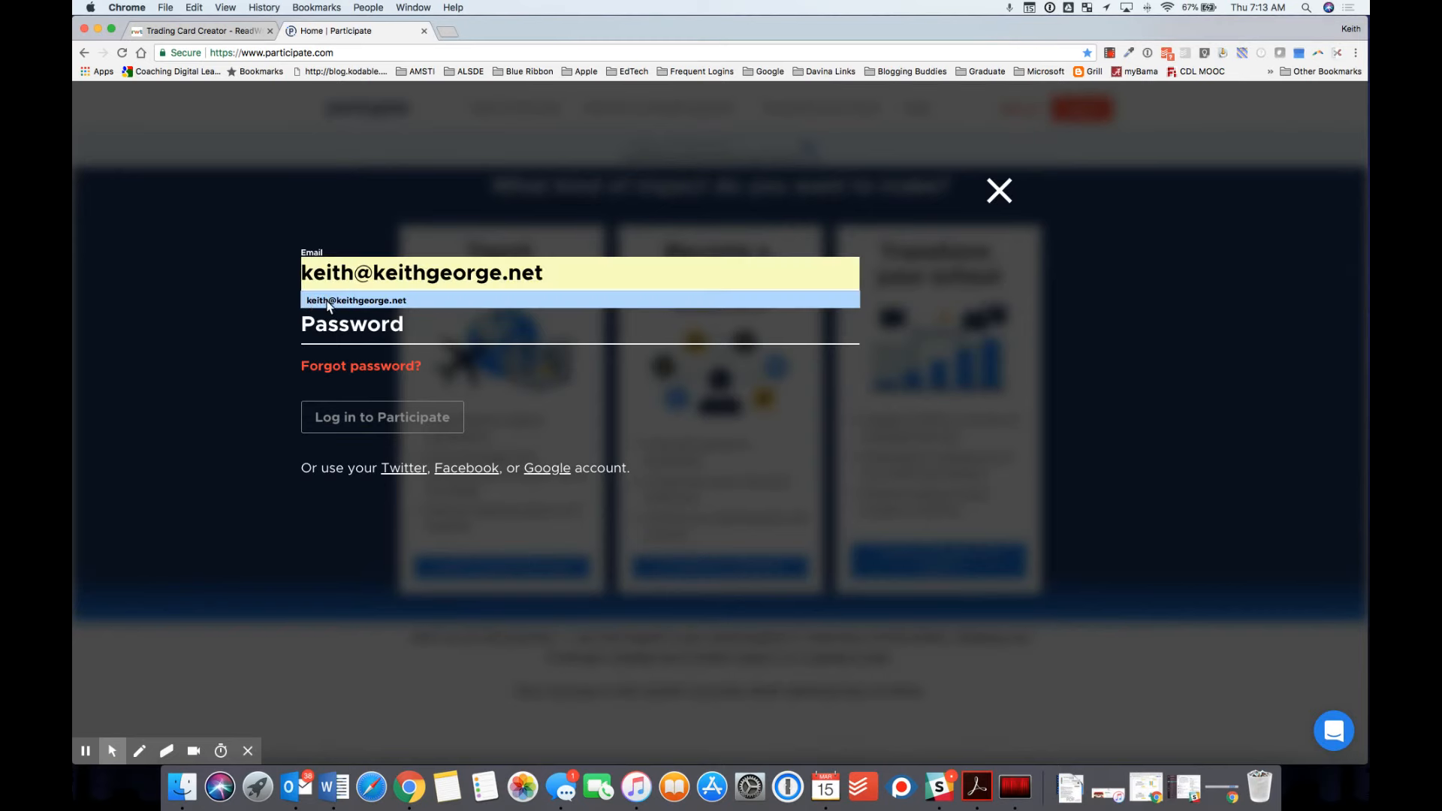
click(326, 299)
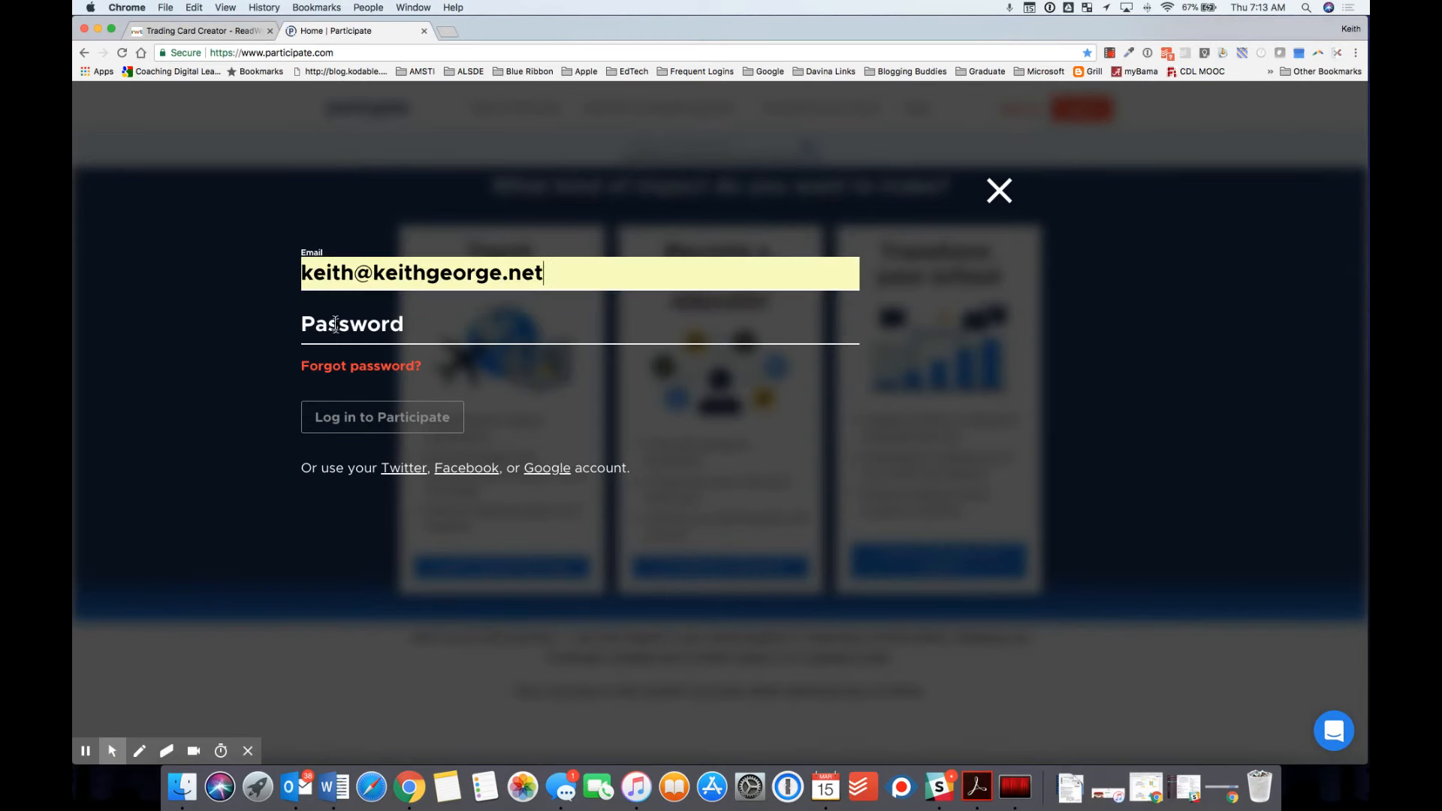
click(347, 330)
text(•••••)
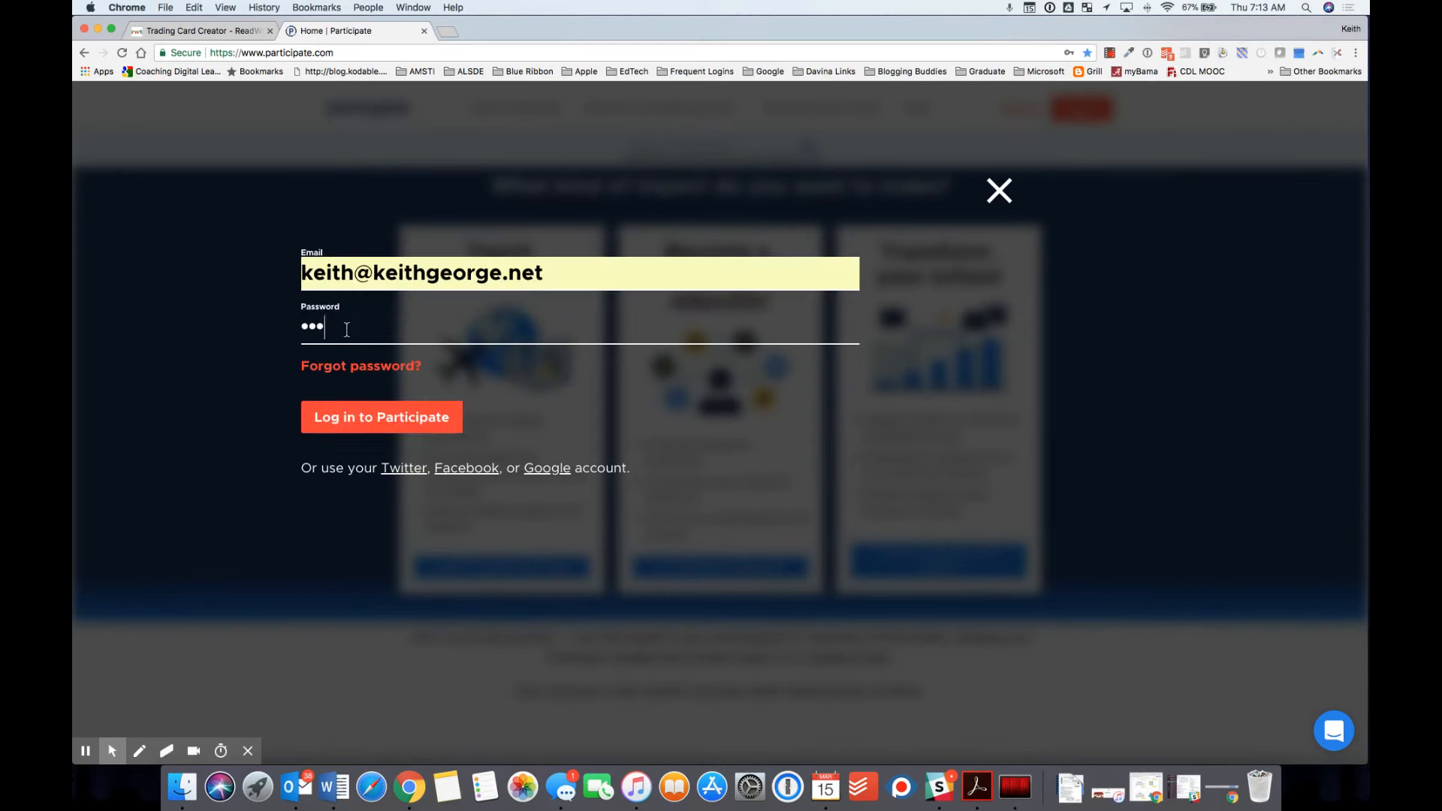
text(••••)
click(349, 419)
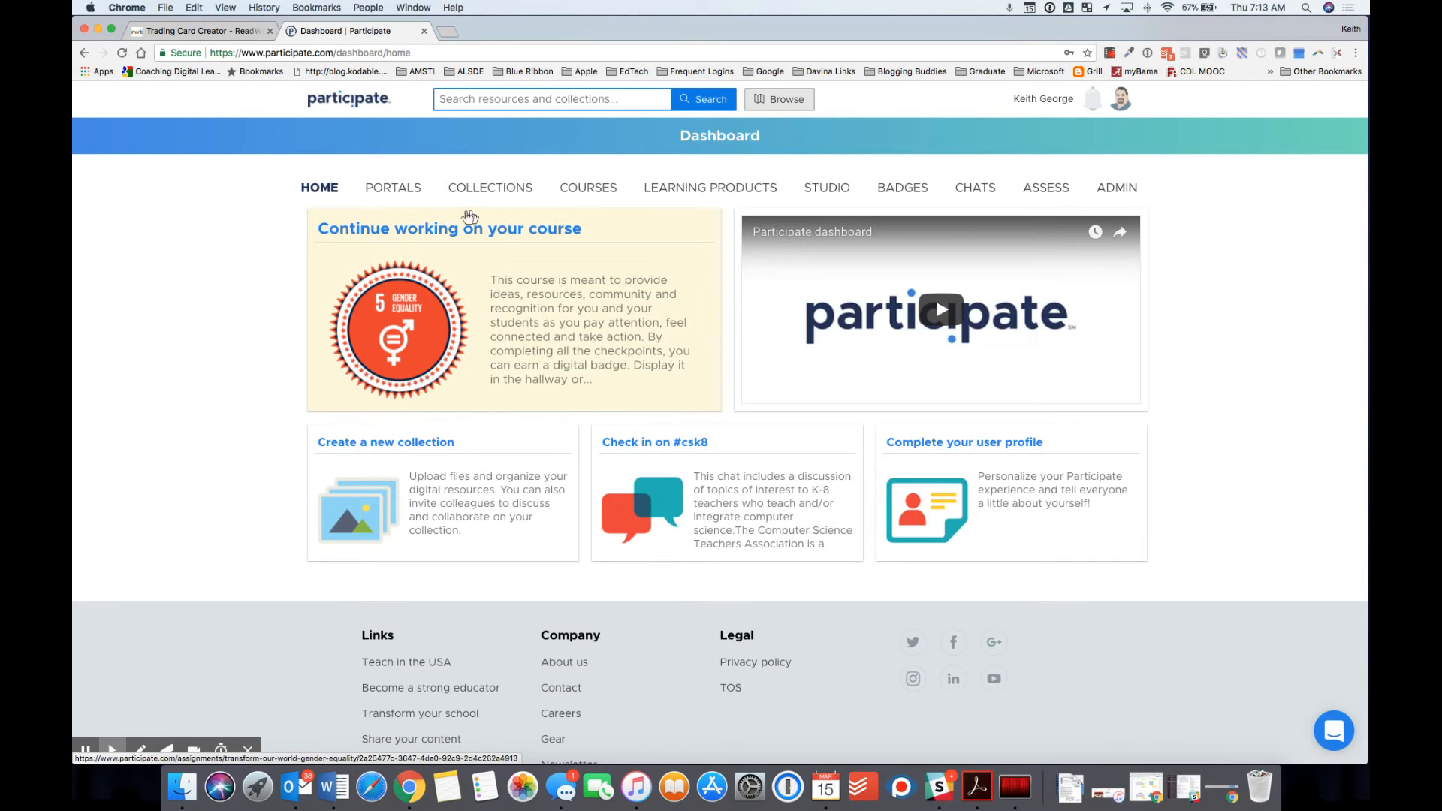
Step: Open the AMSTI Celebrates Black History Month collection and preview the 10 Famous Black Mathematicians resource
click(481, 189)
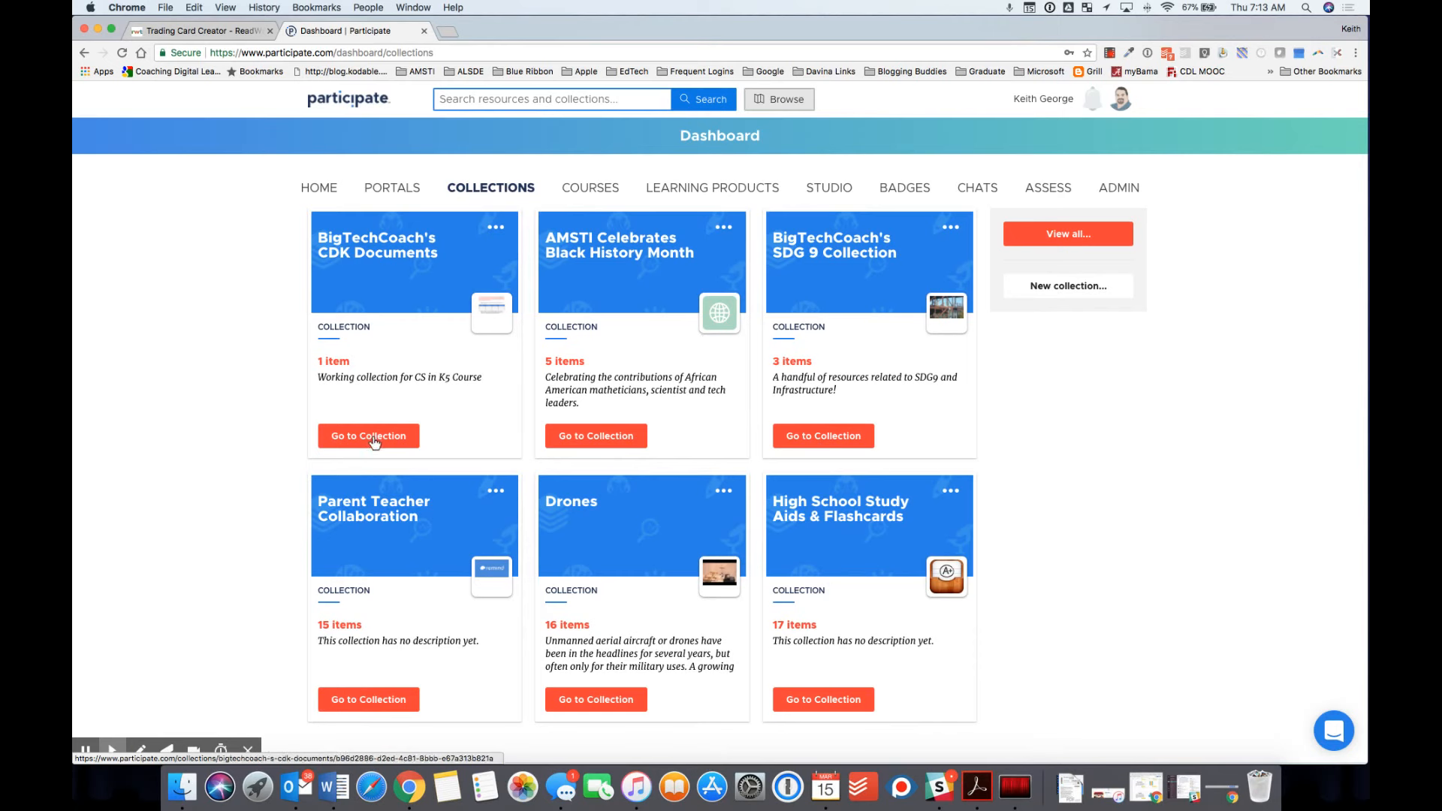
click(625, 435)
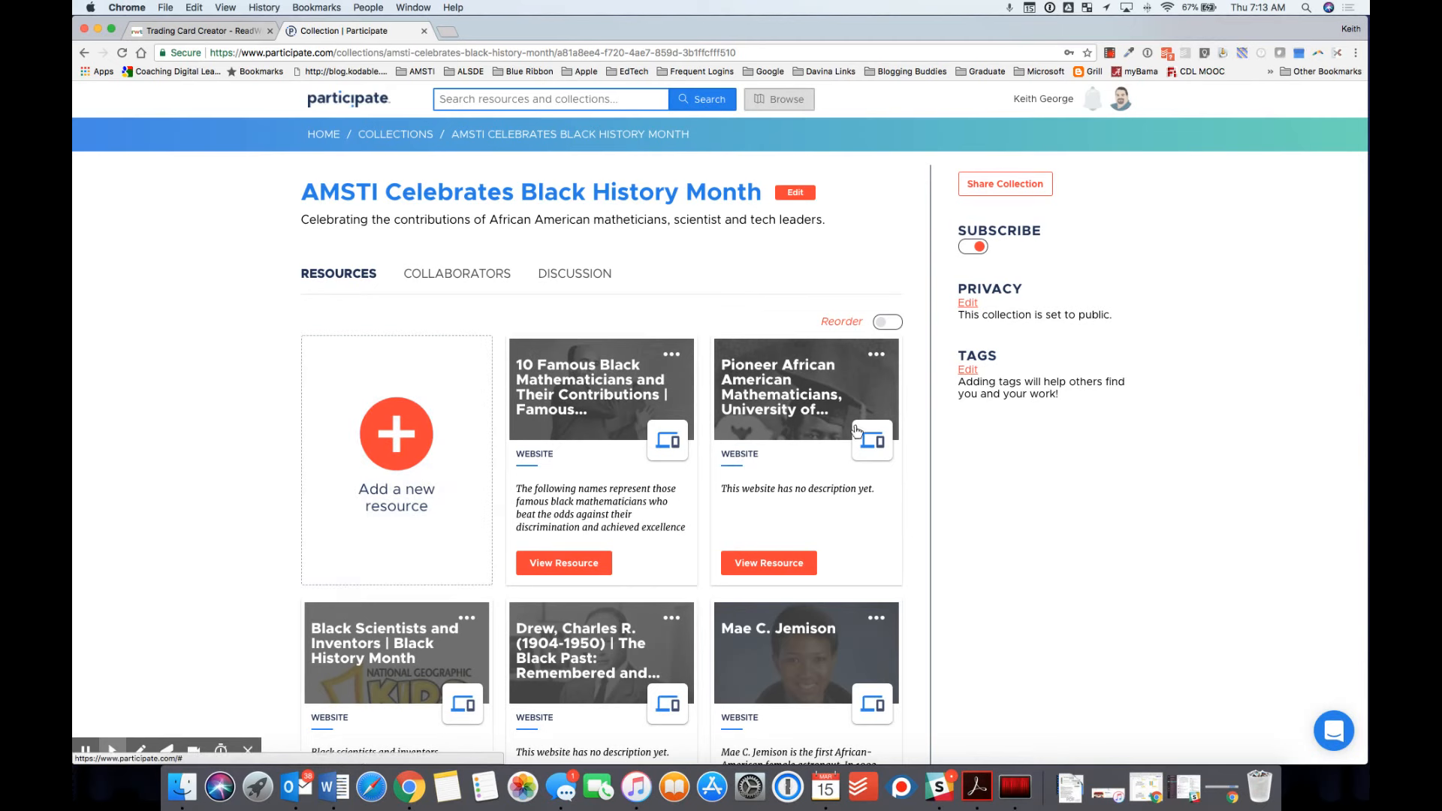
click(583, 475)
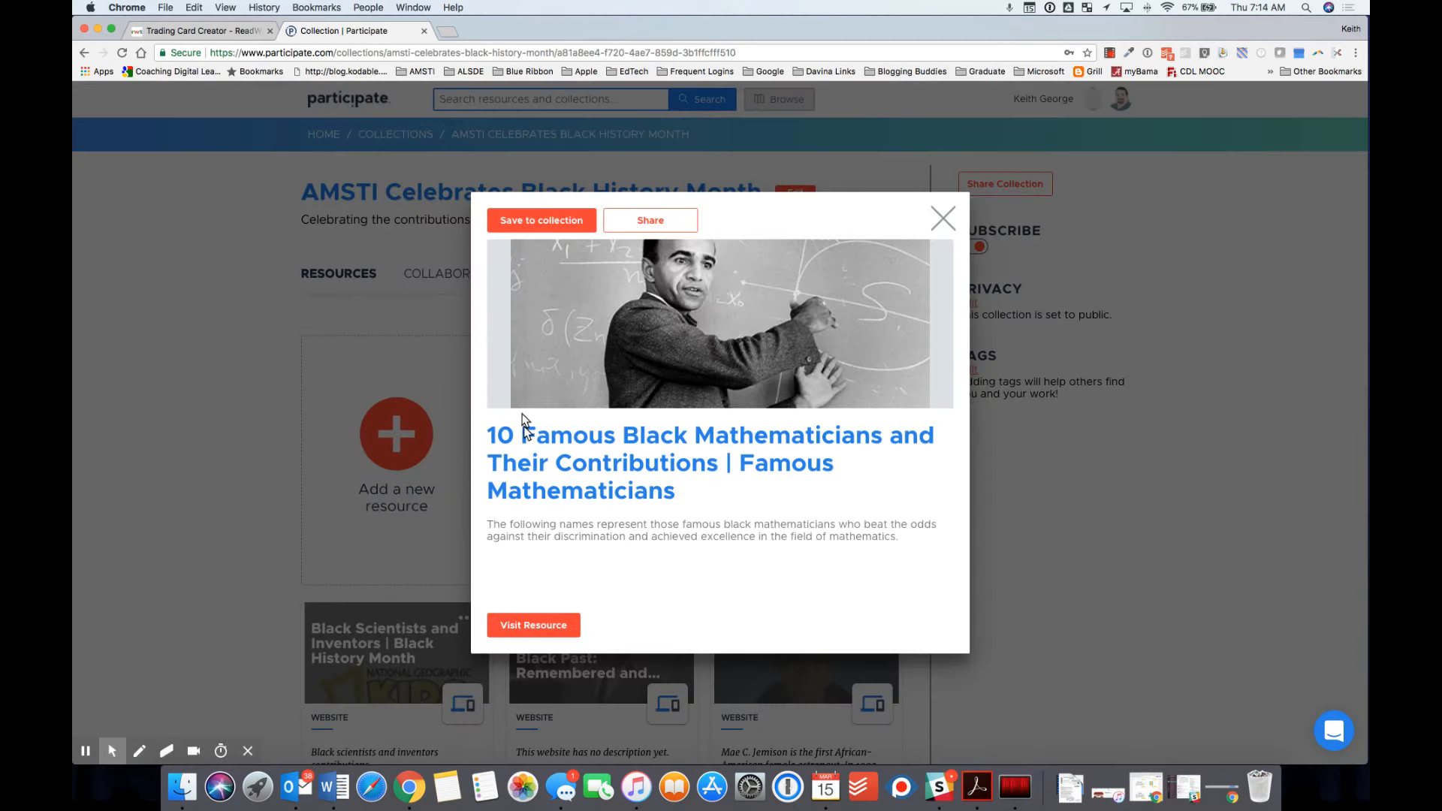
click(943, 215)
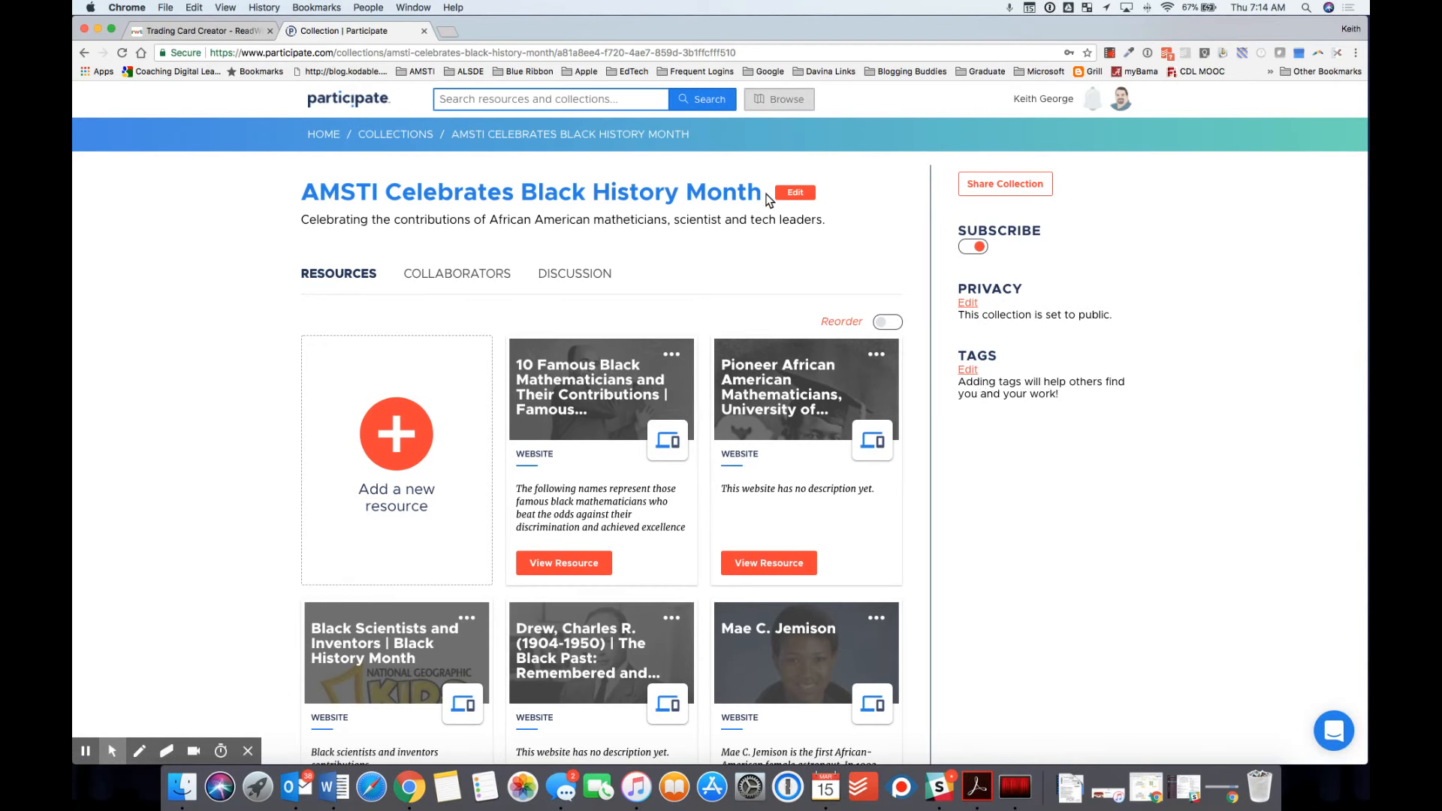
Step: Look at the collection's details editor without changes, then return to the collections list
click(794, 194)
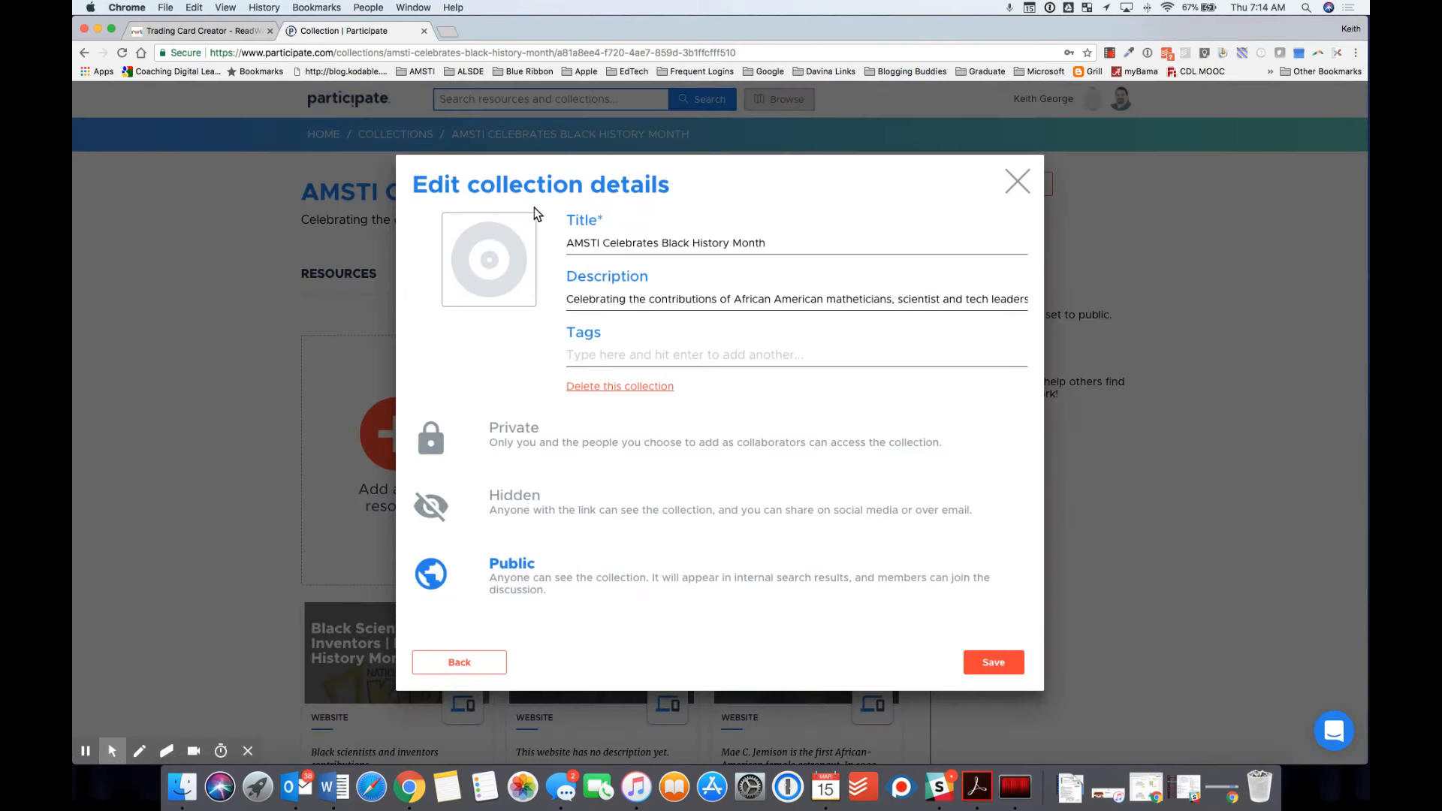
click(459, 663)
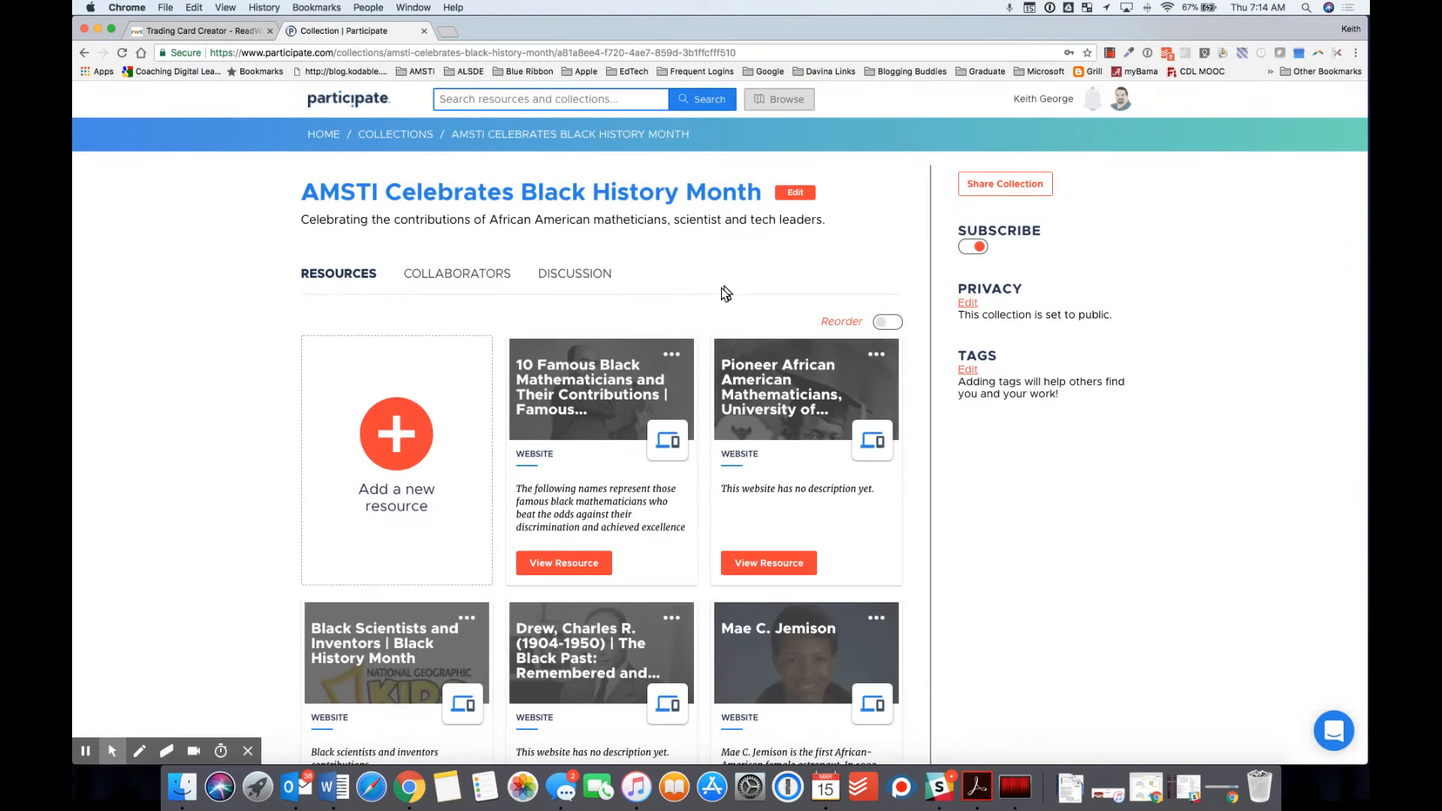
click(396, 136)
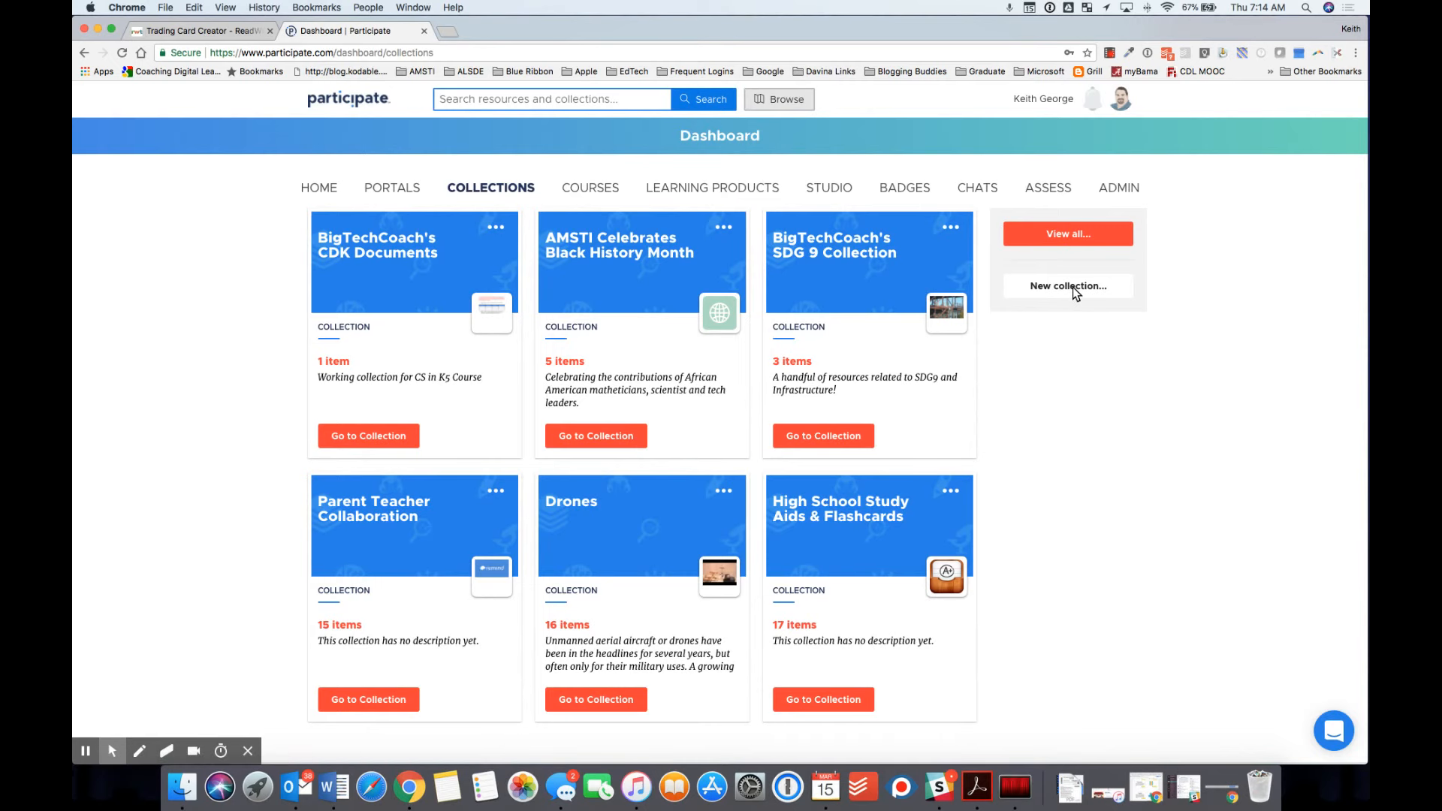
Step: Start a new collection titled 'AMSTI Interactives' with description 'Links to resources to engage students.'
click(1072, 289)
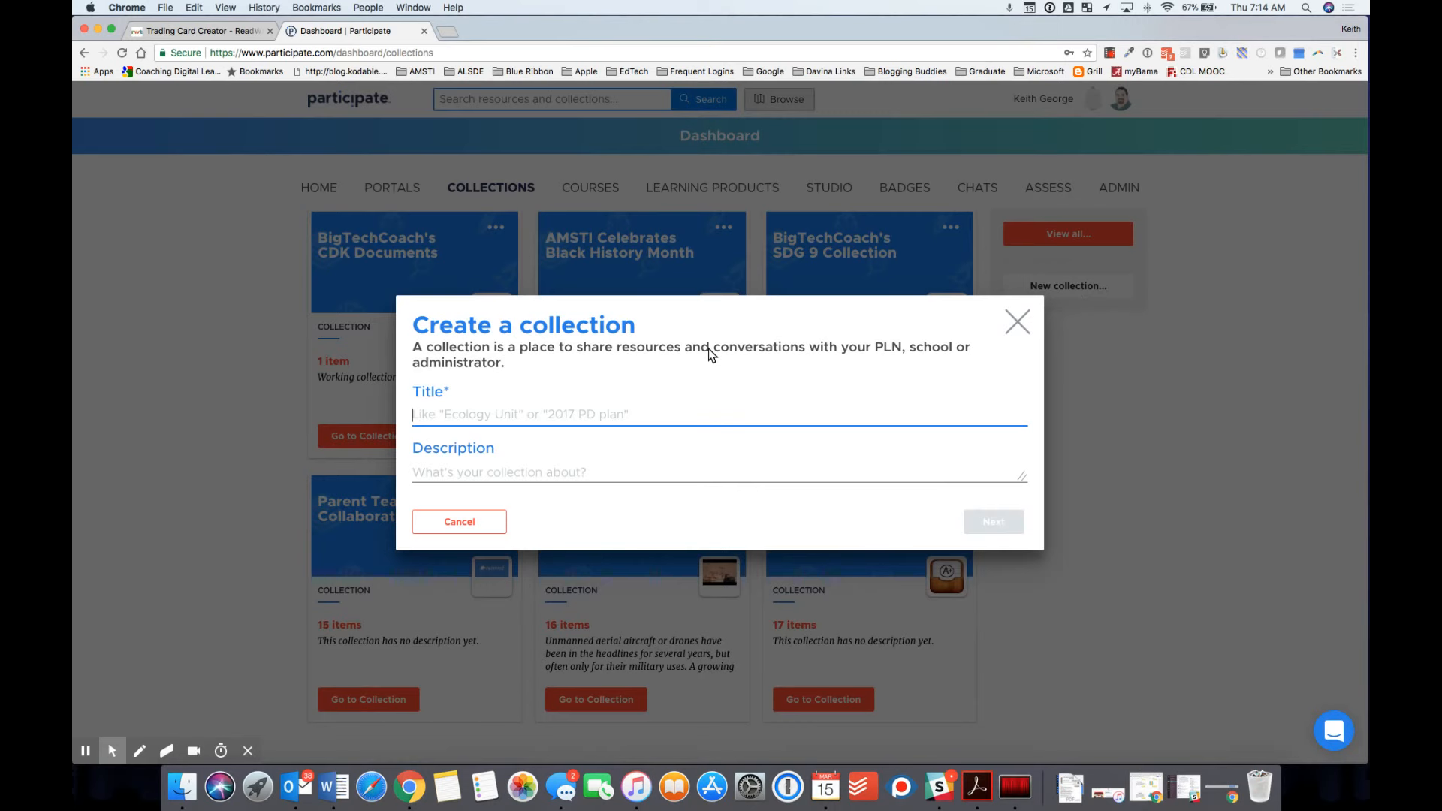
text(AMSTI)
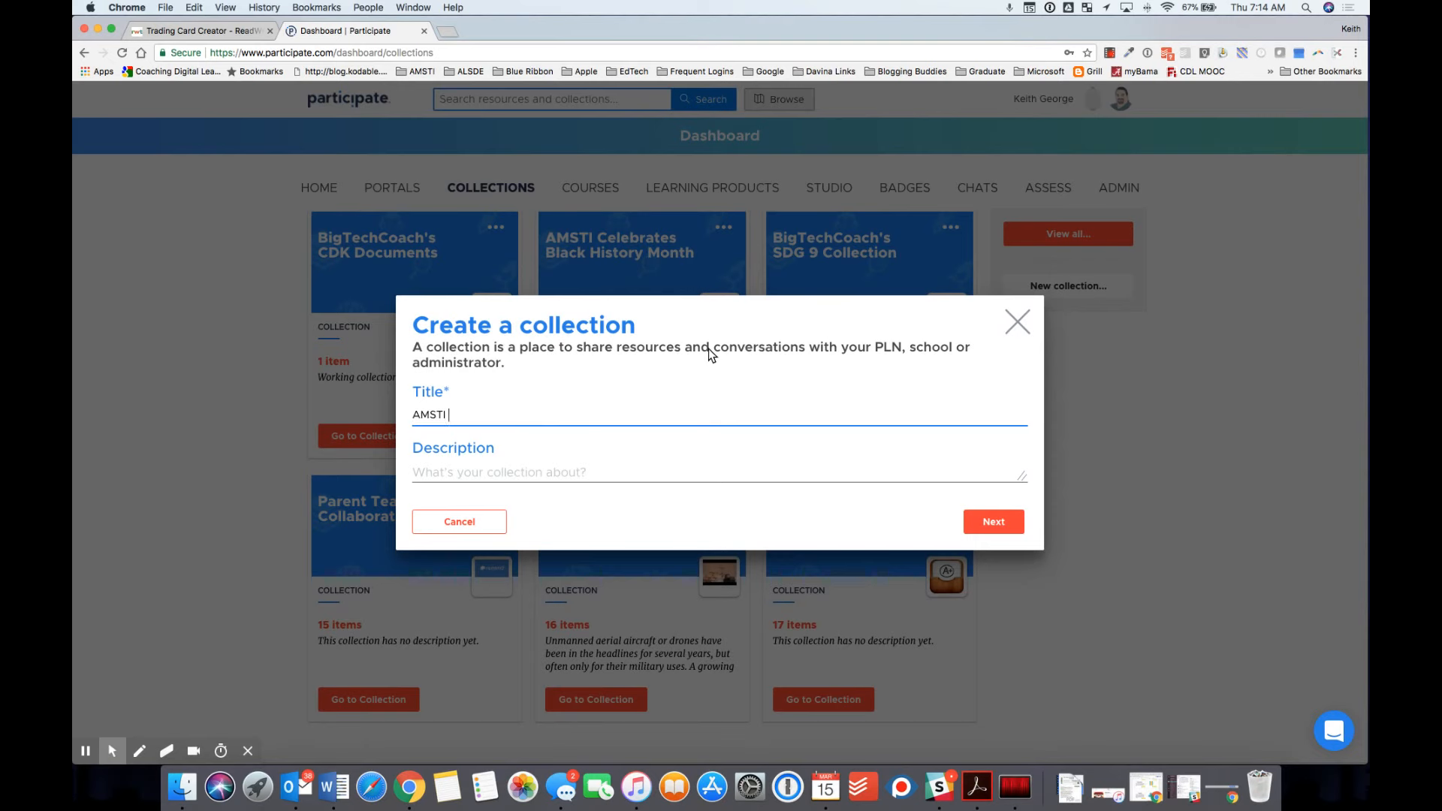
text( Interactives)
click(522, 472)
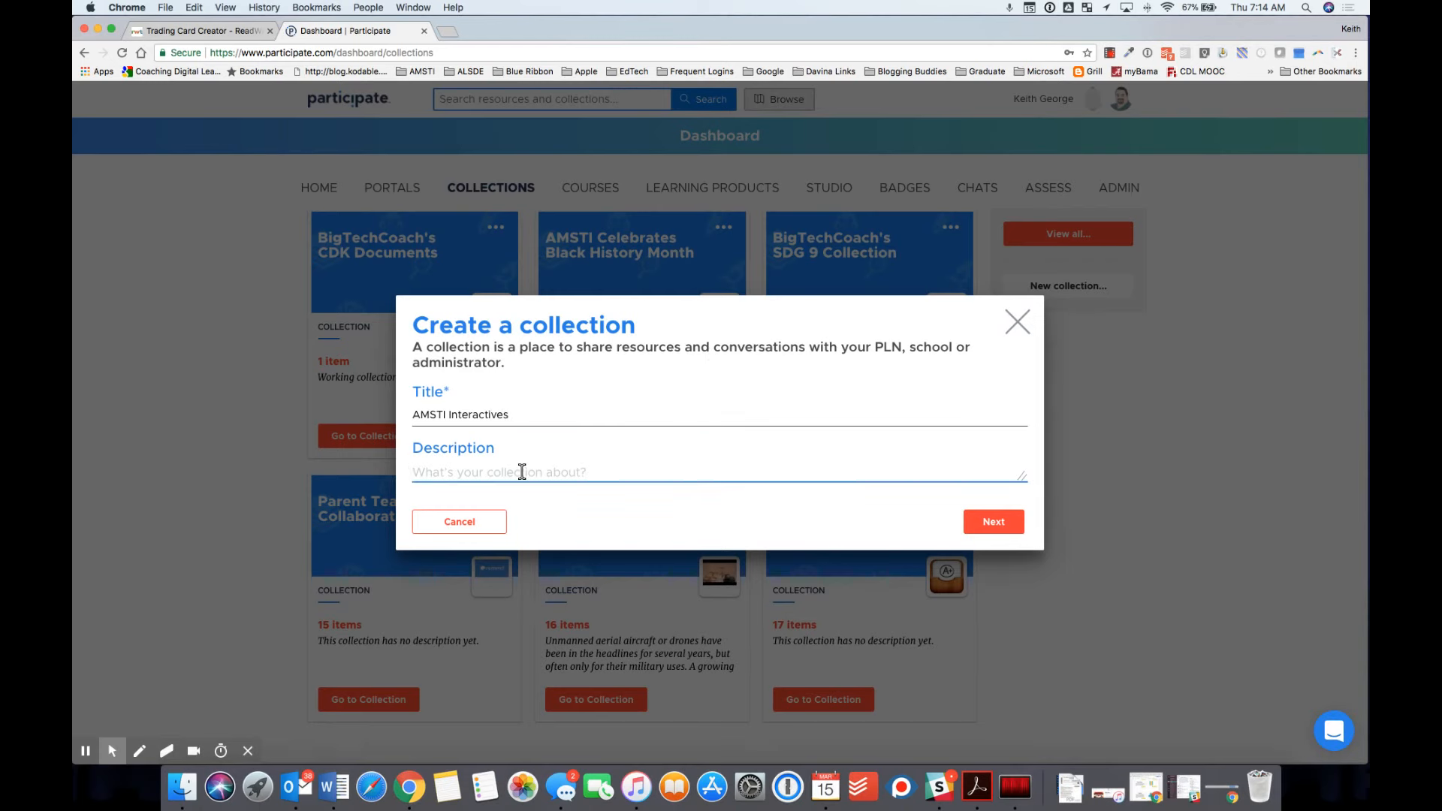
text(Links to resources to engage students.)
click(993, 521)
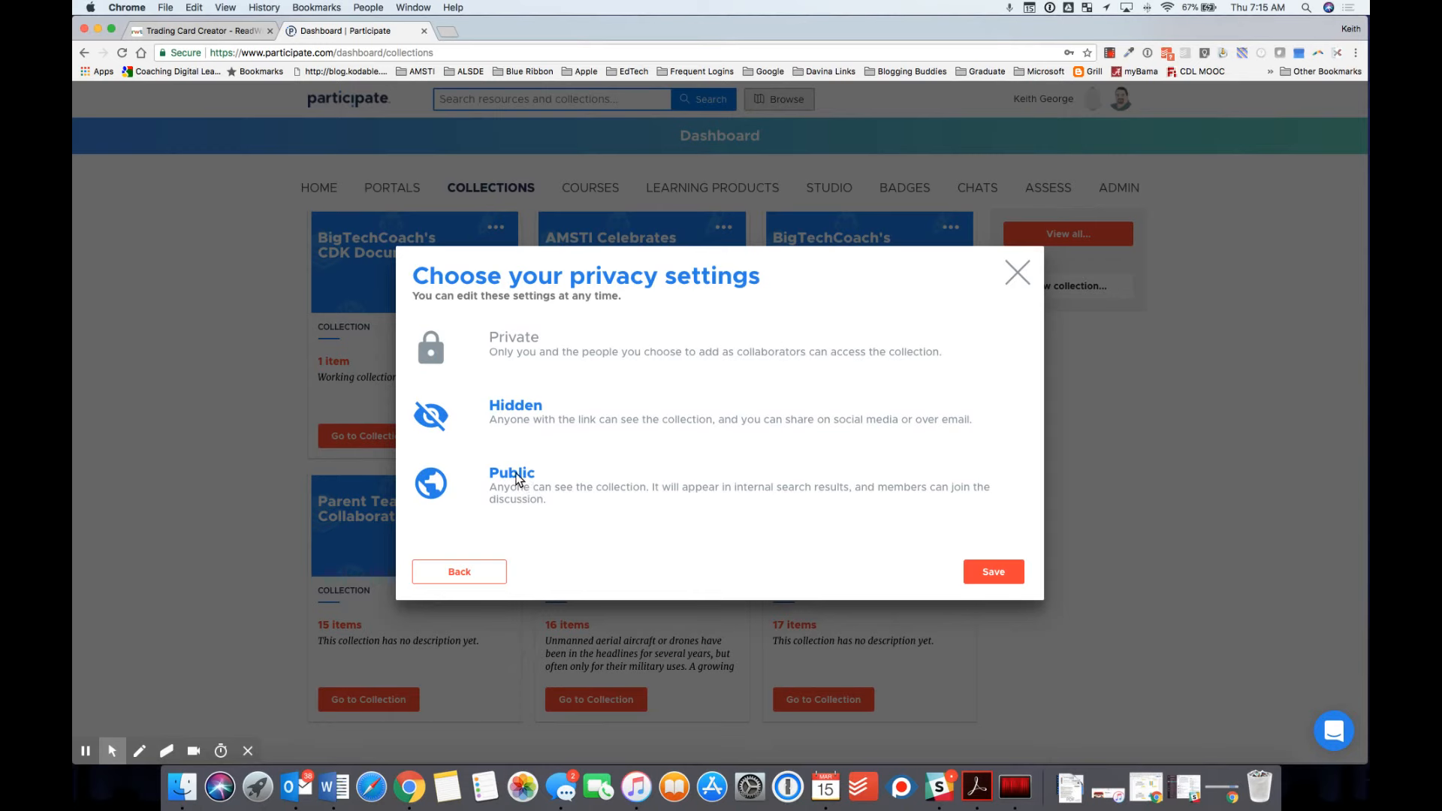
Step: Make the collection Private, save it, and open it
click(509, 338)
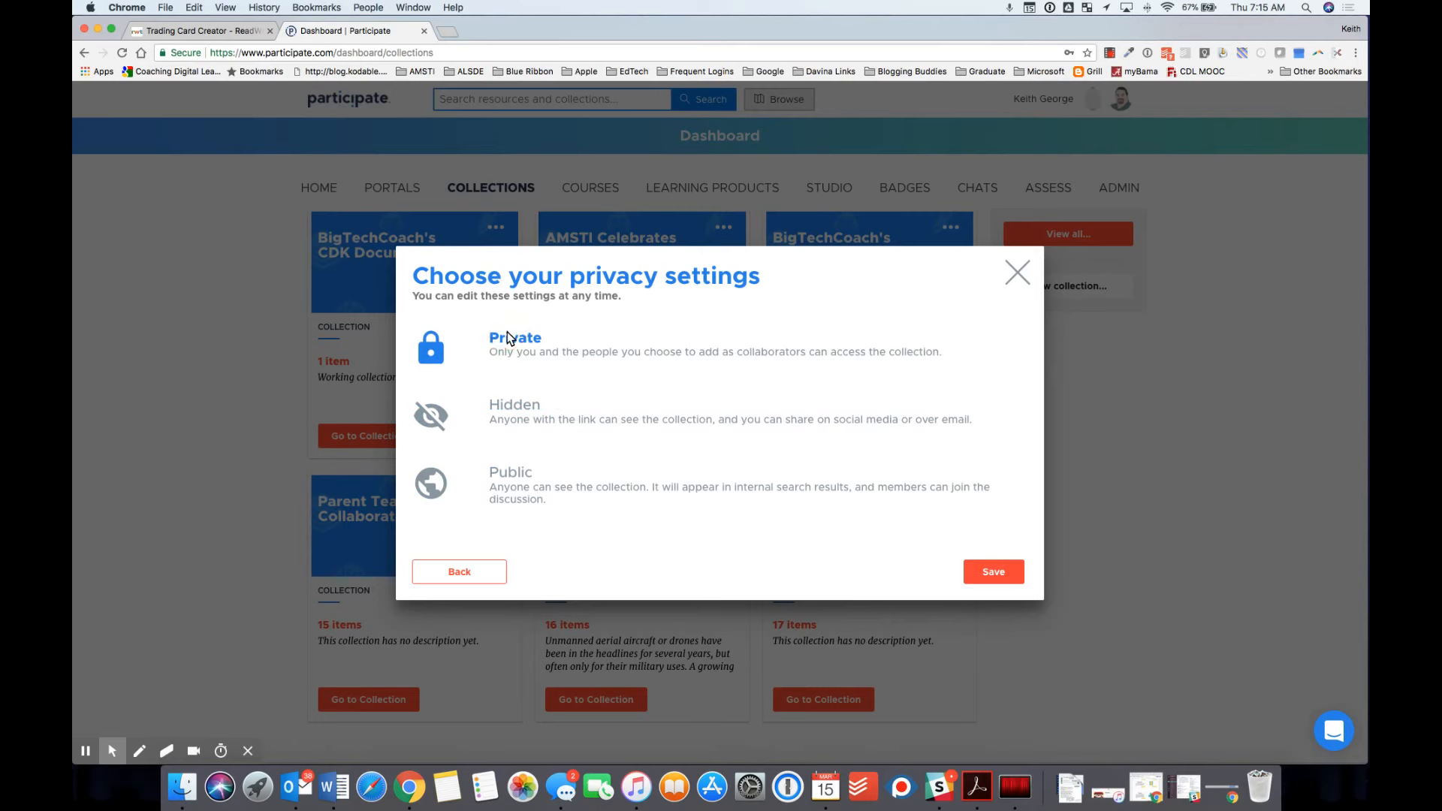
click(998, 575)
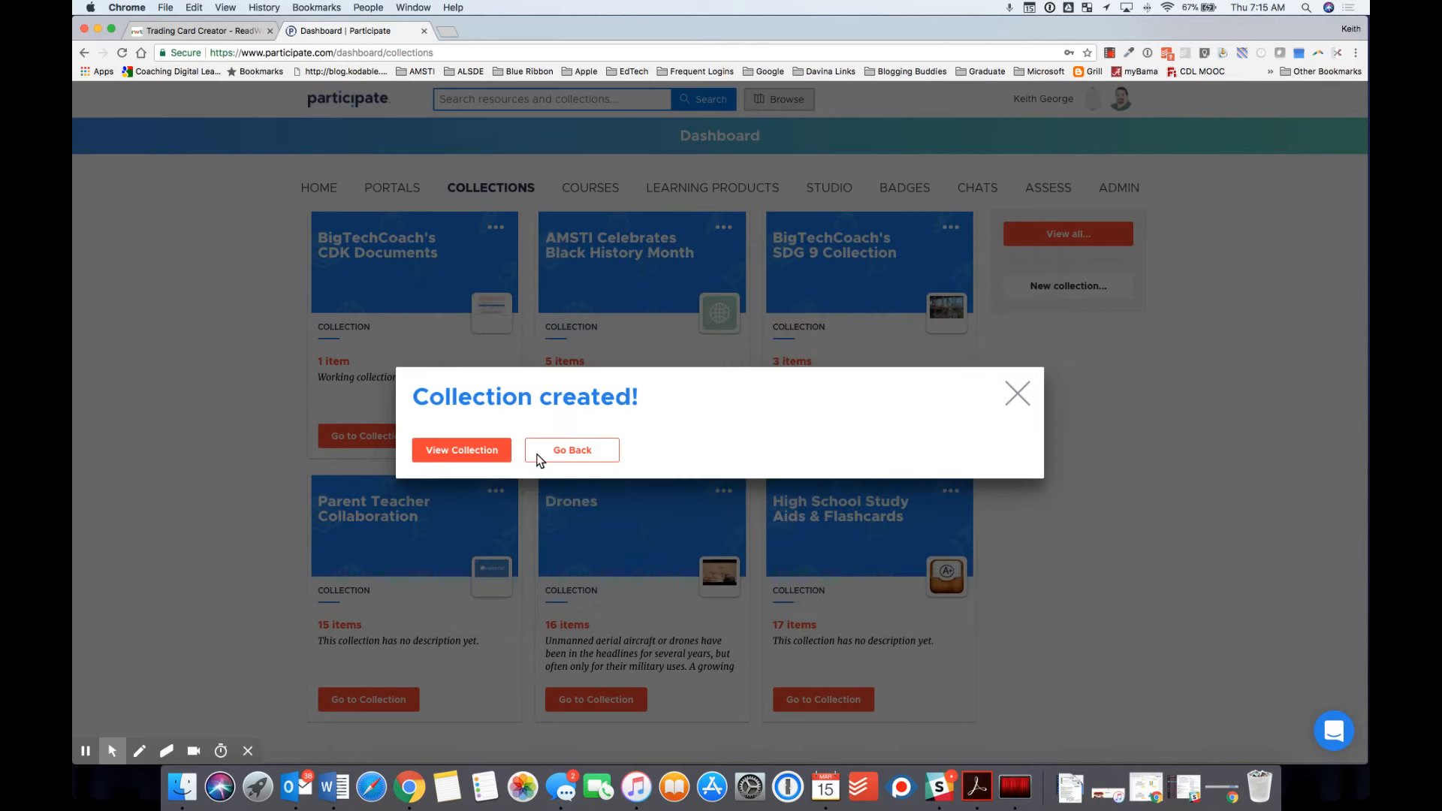
click(440, 451)
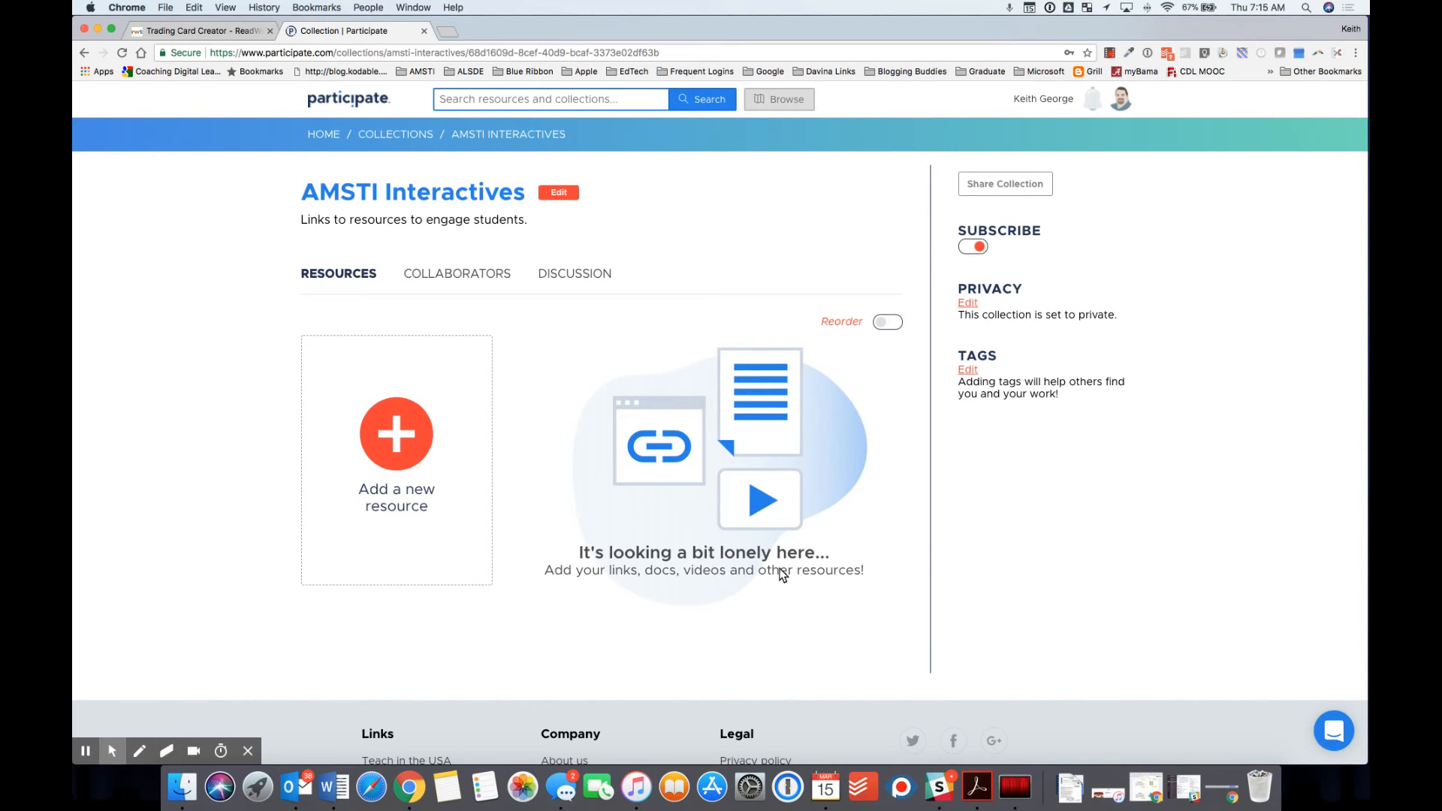
click(184, 32)
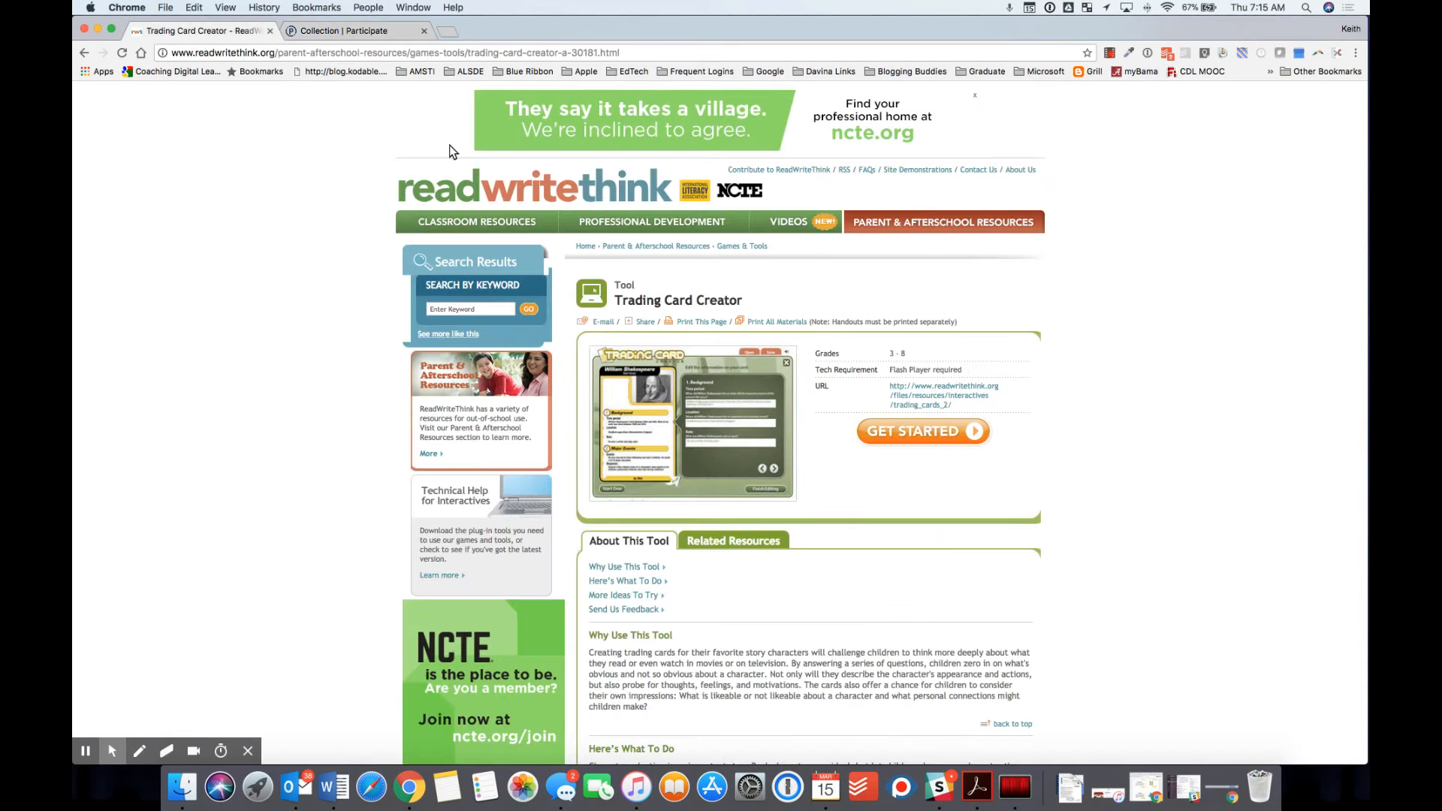
mouse_move(624, 226)
click(382, 54)
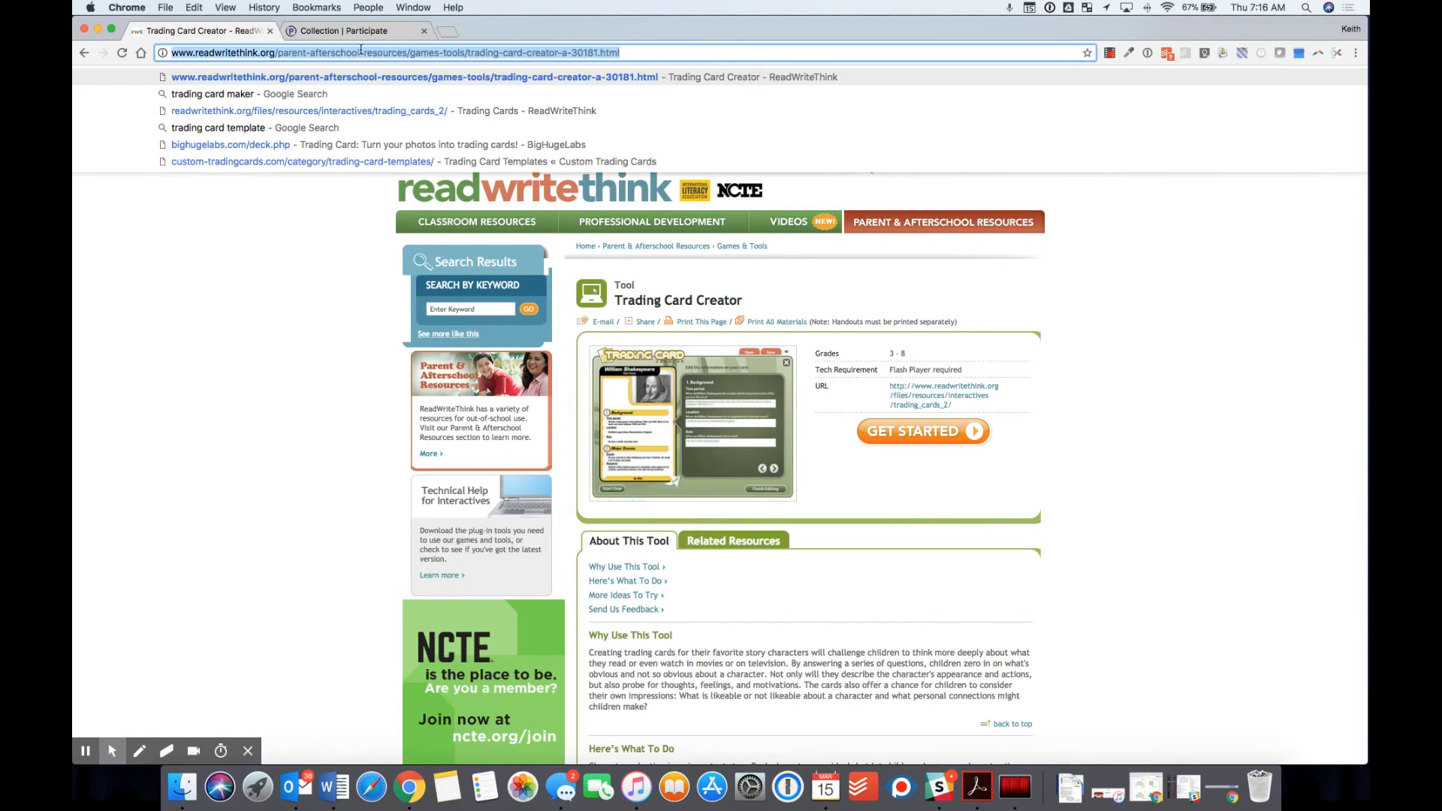
right_click(361, 51)
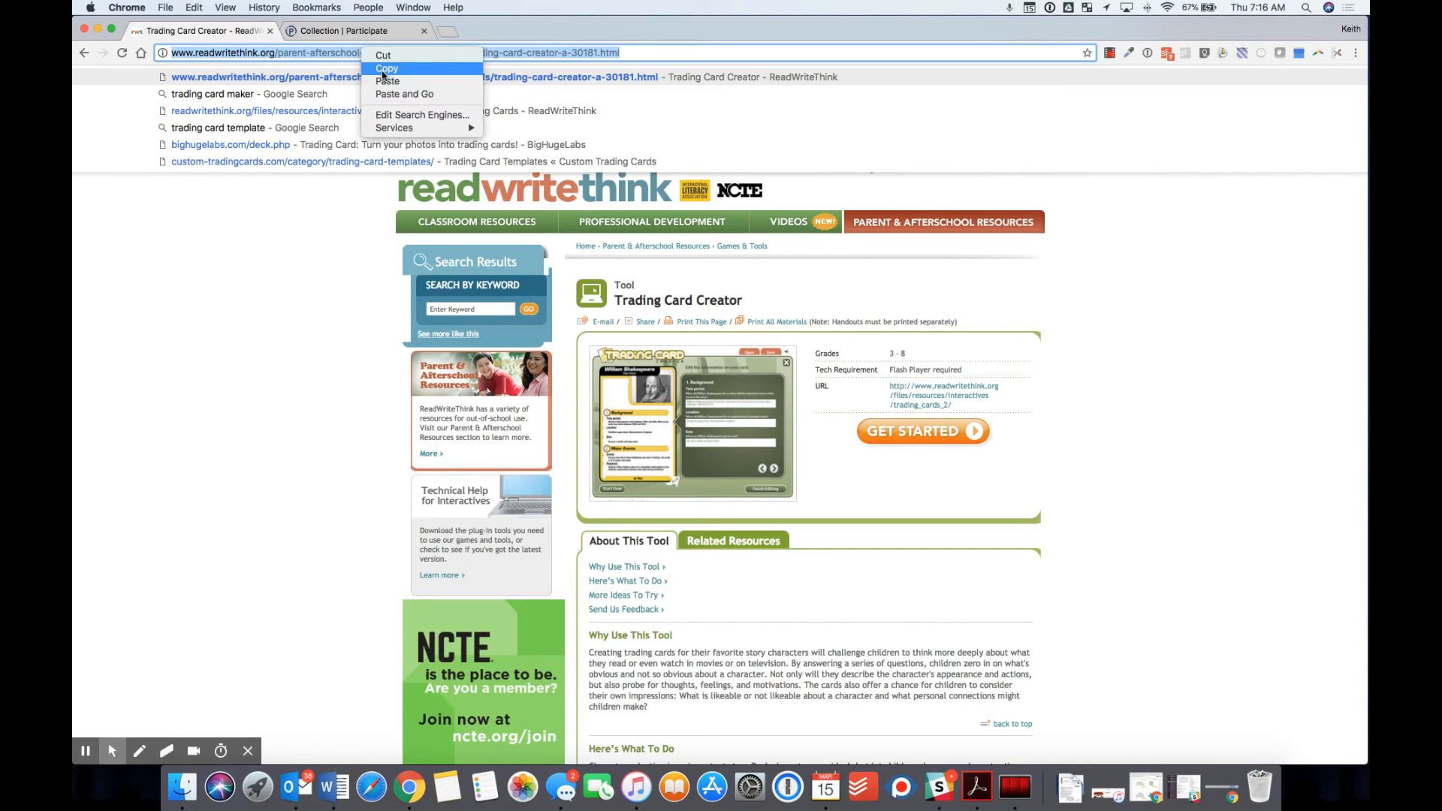
click(383, 70)
click(328, 31)
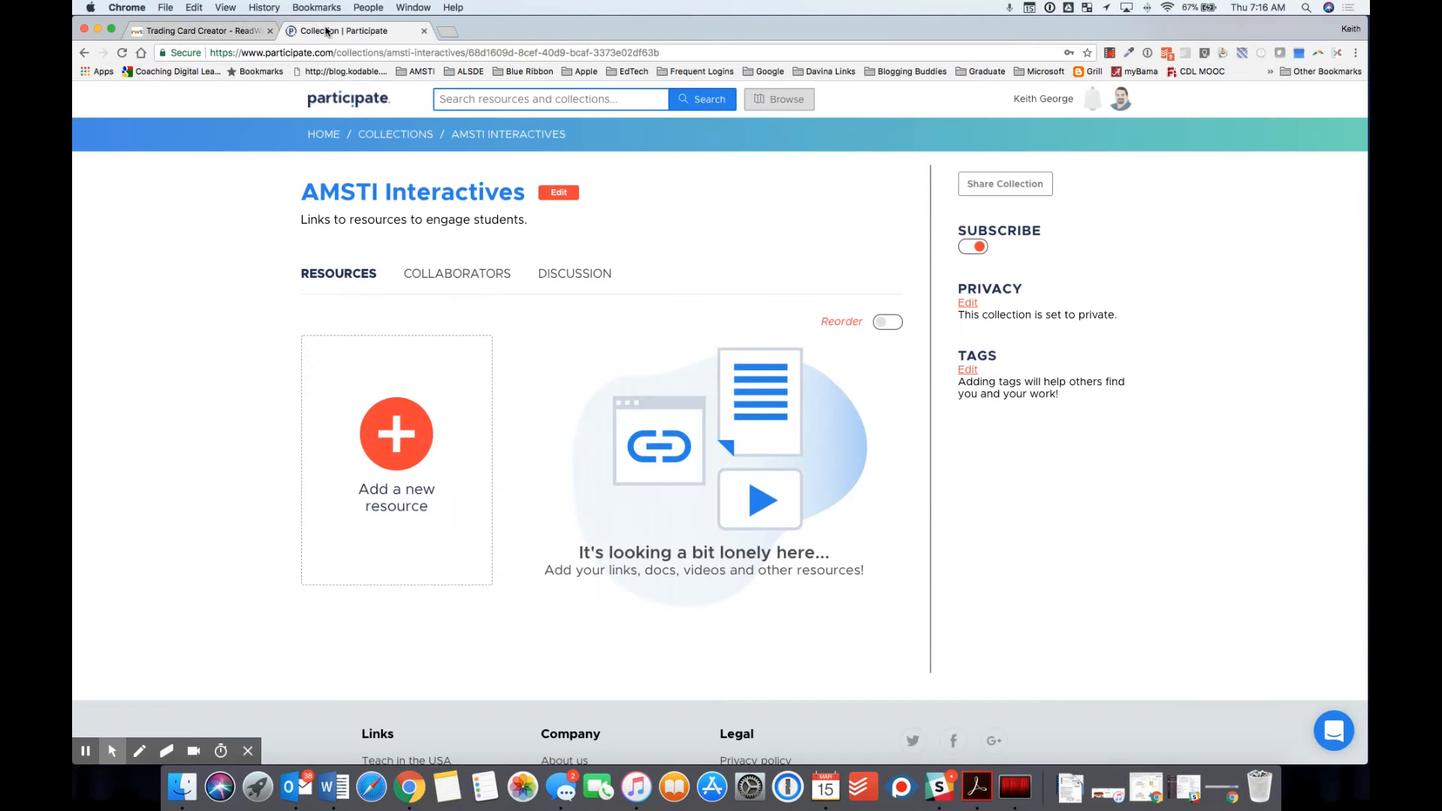
click(397, 436)
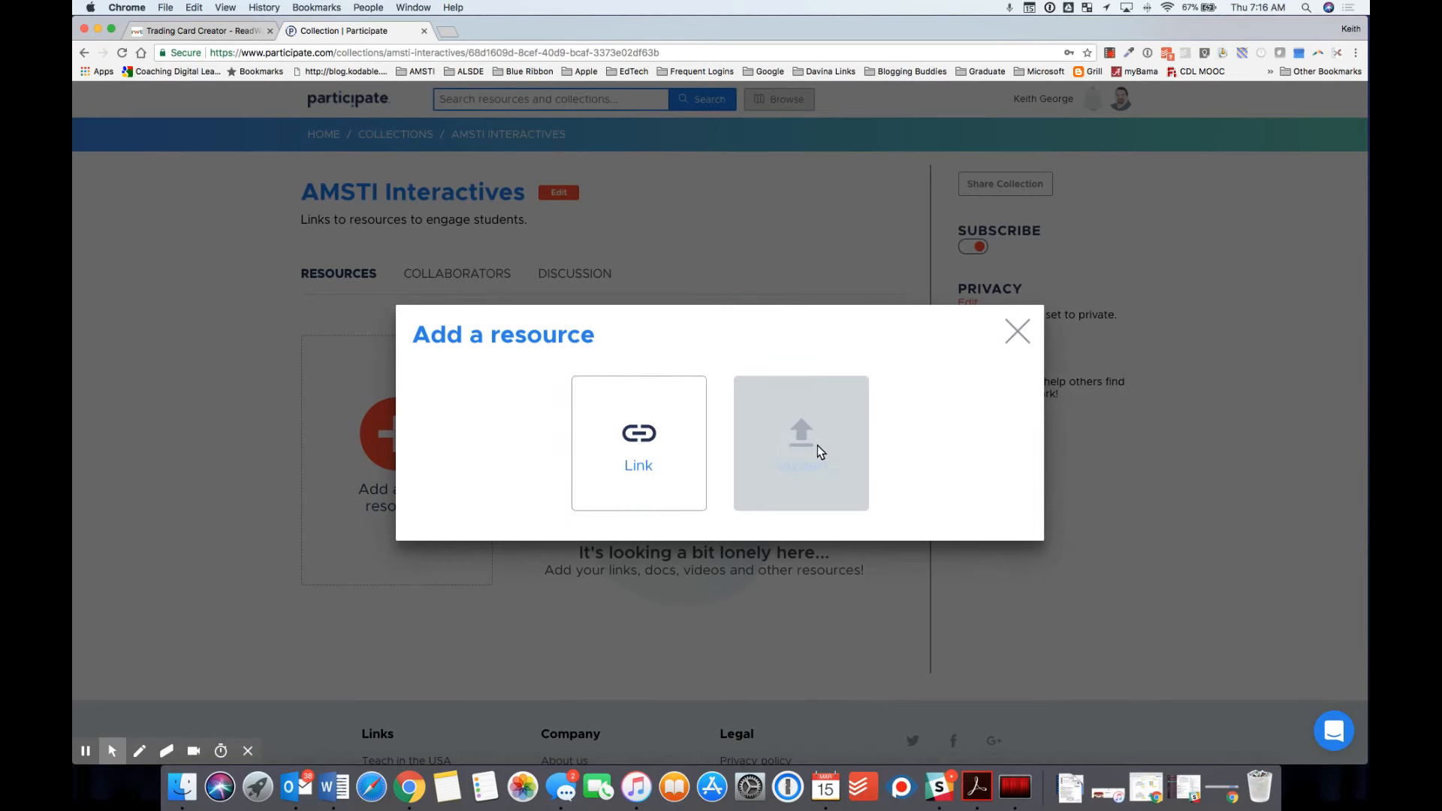
Step: Add the pasted Trading Card Creator web link as a resource in the collection
click(639, 434)
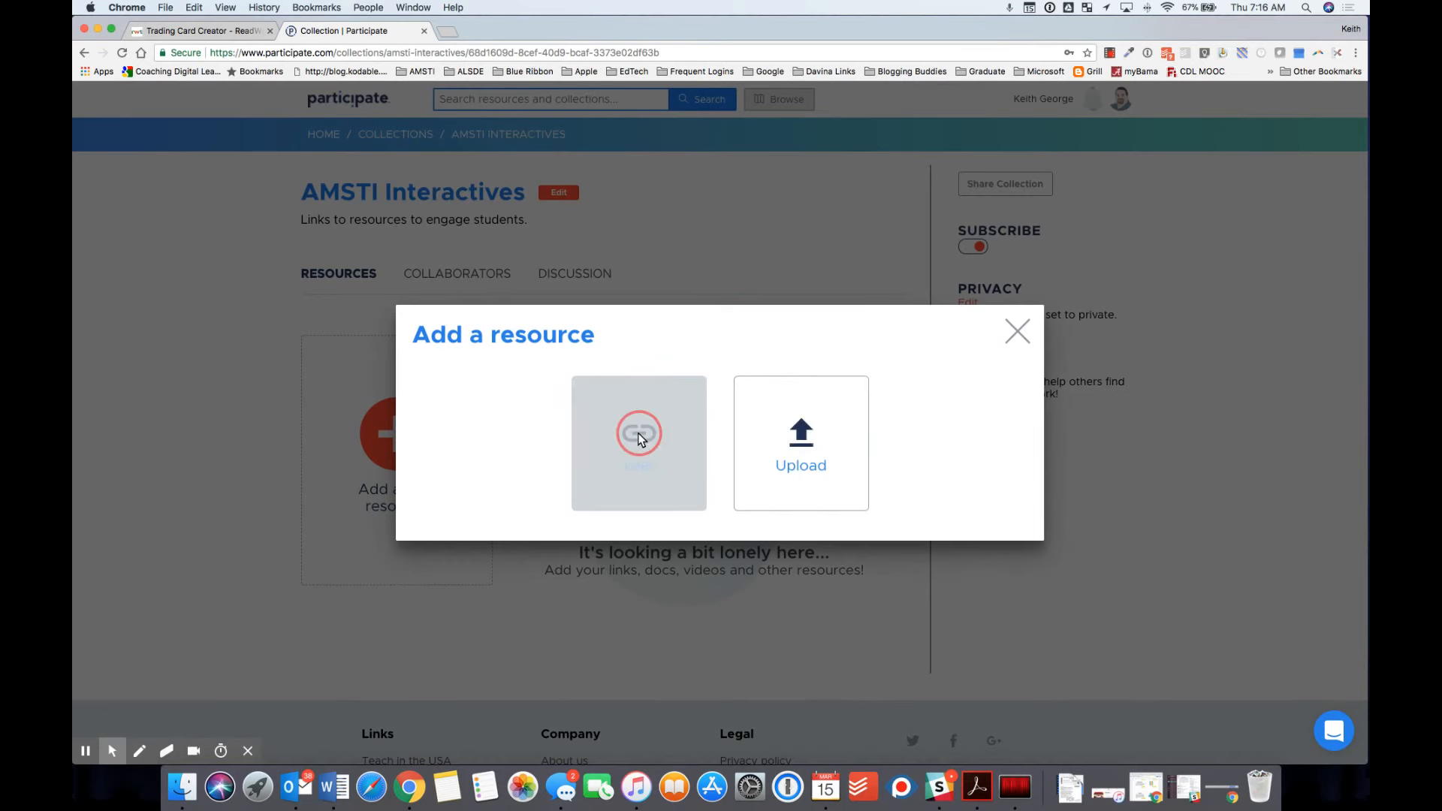
click(526, 430)
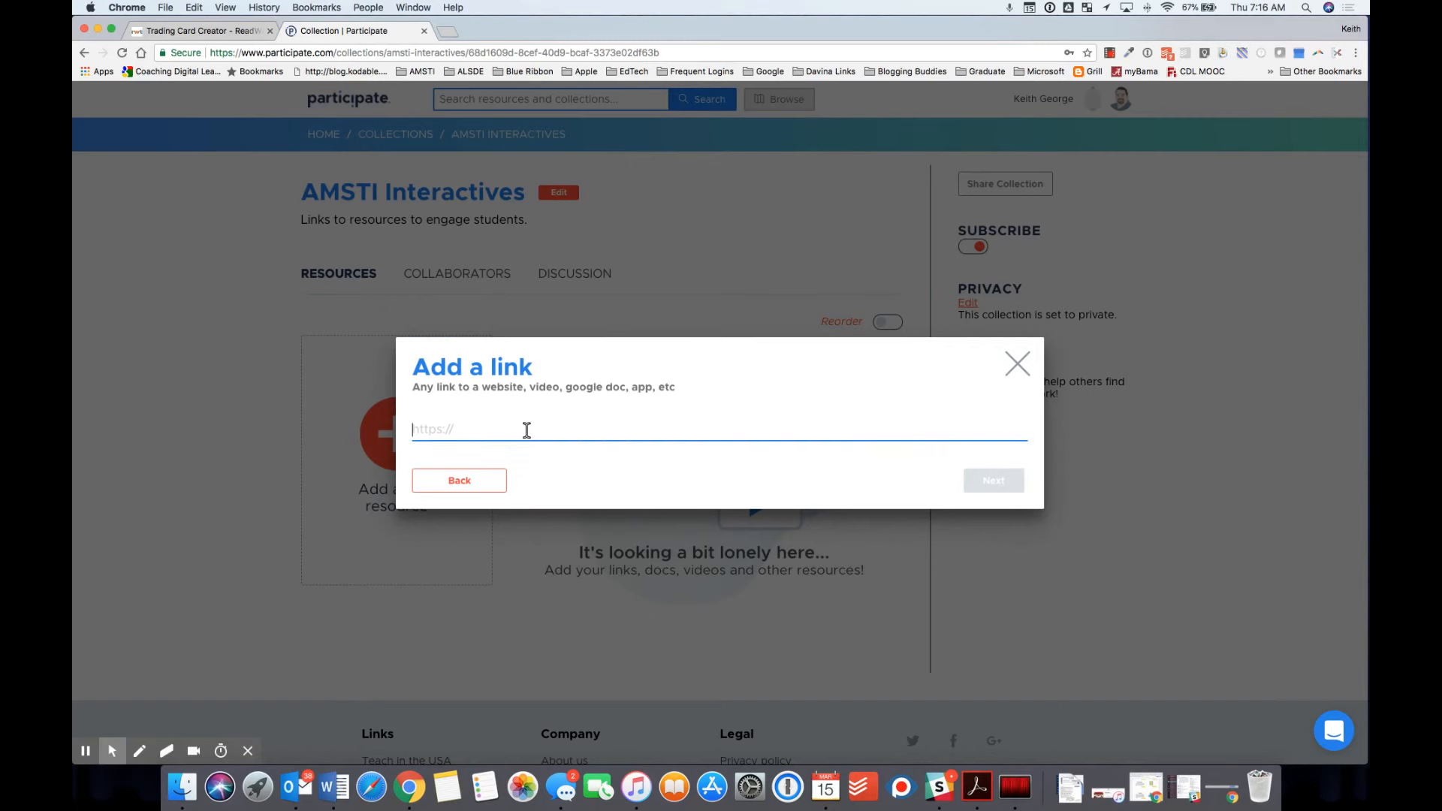
key(cmd+v)
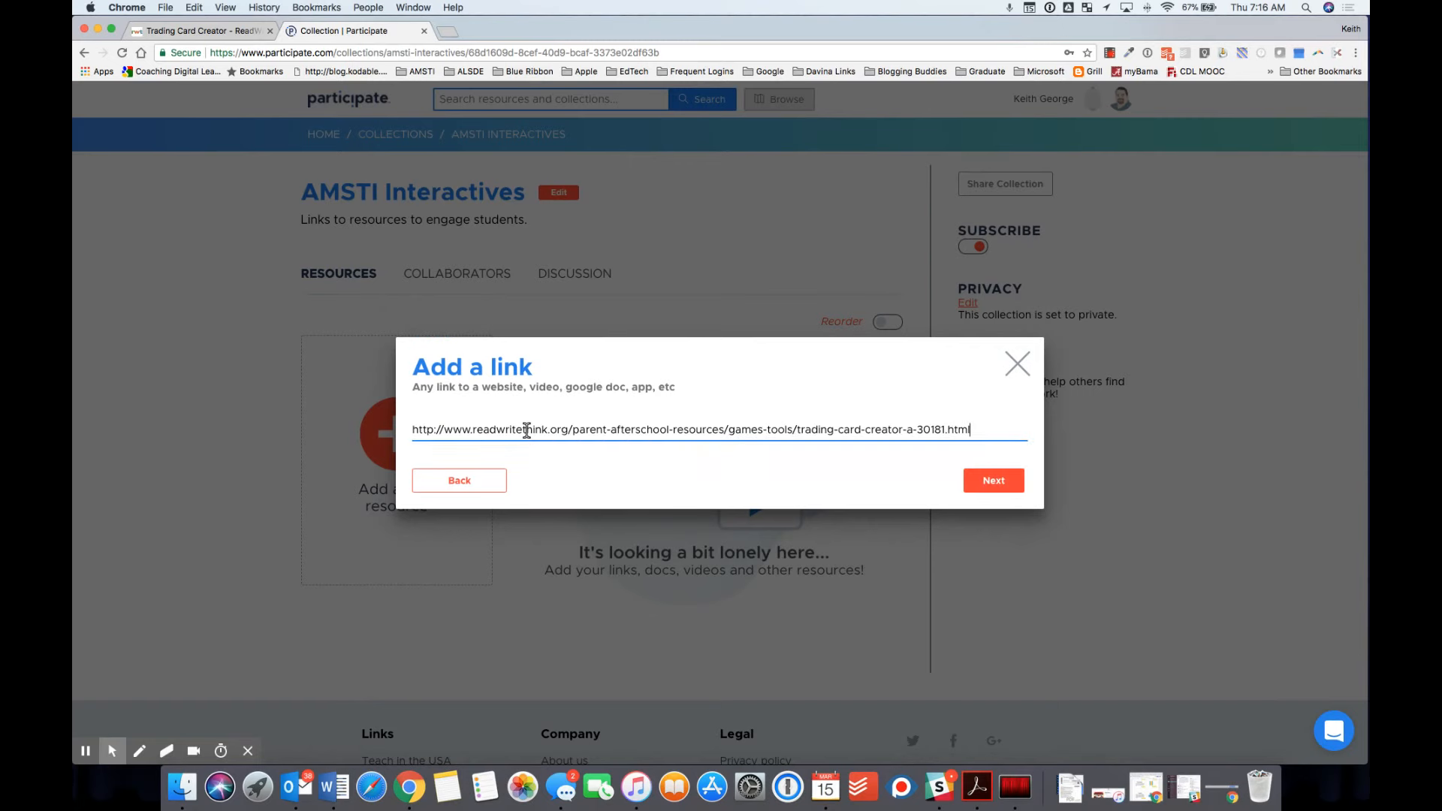
click(998, 487)
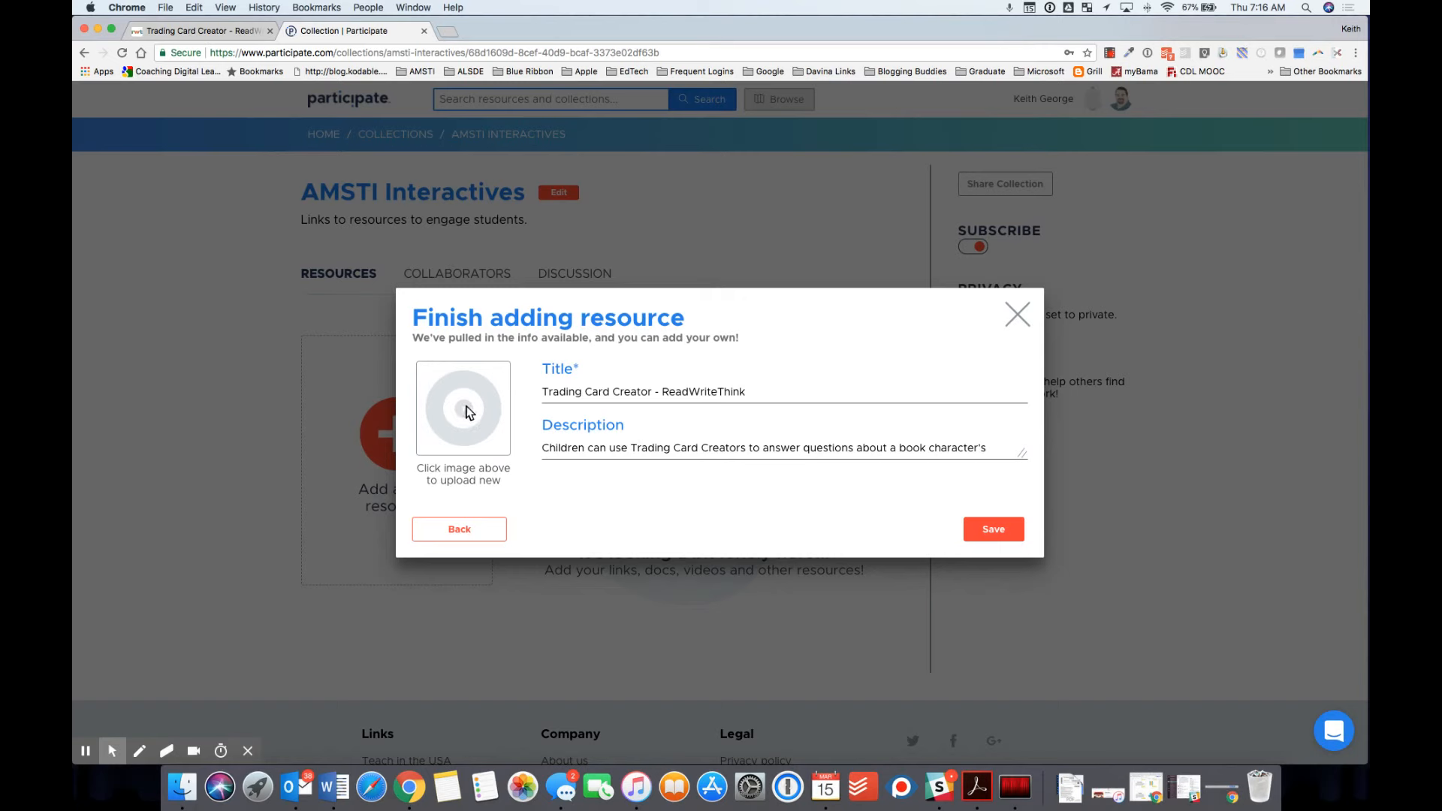
click(993, 530)
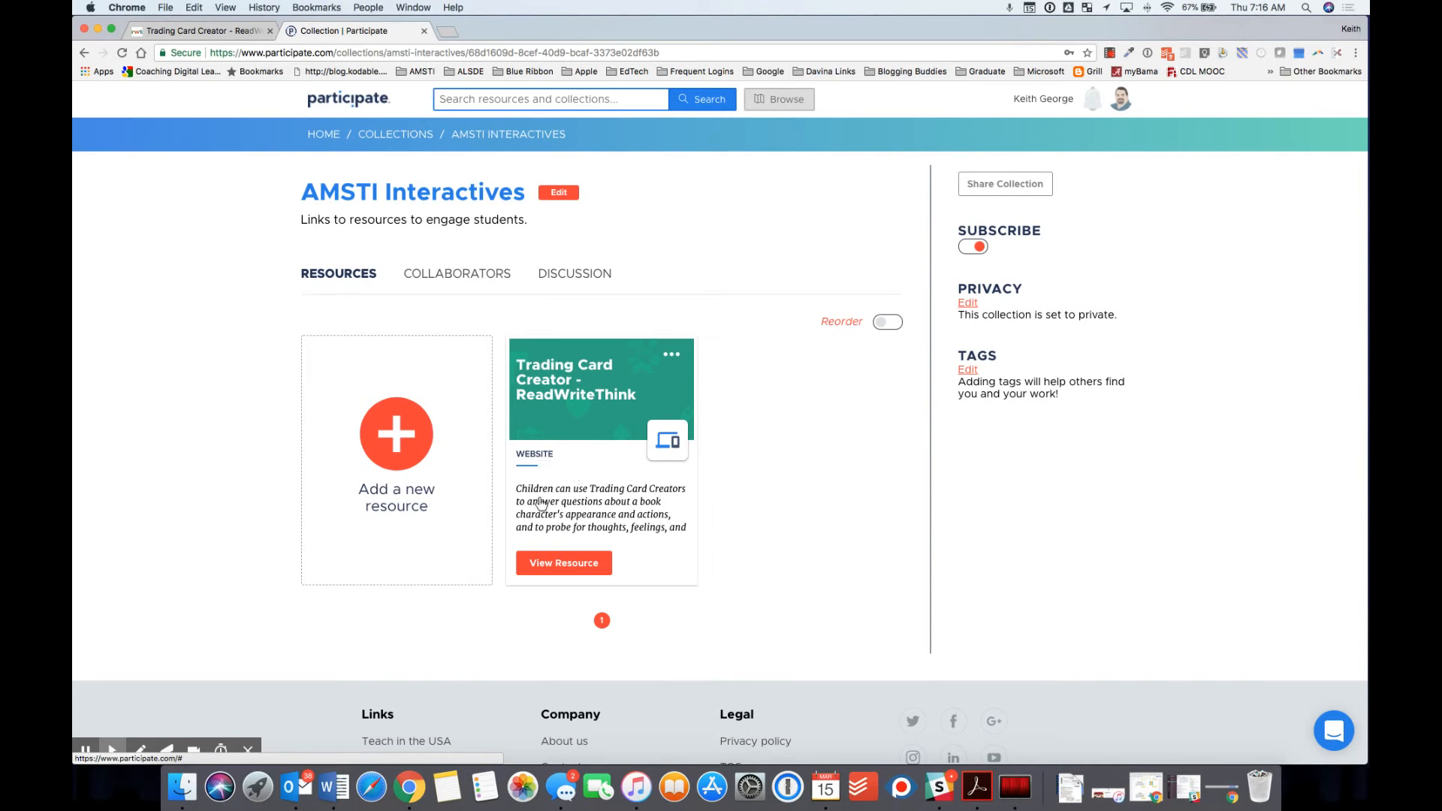
Step: Open and close the Trading Card Creator card's options menu
click(670, 353)
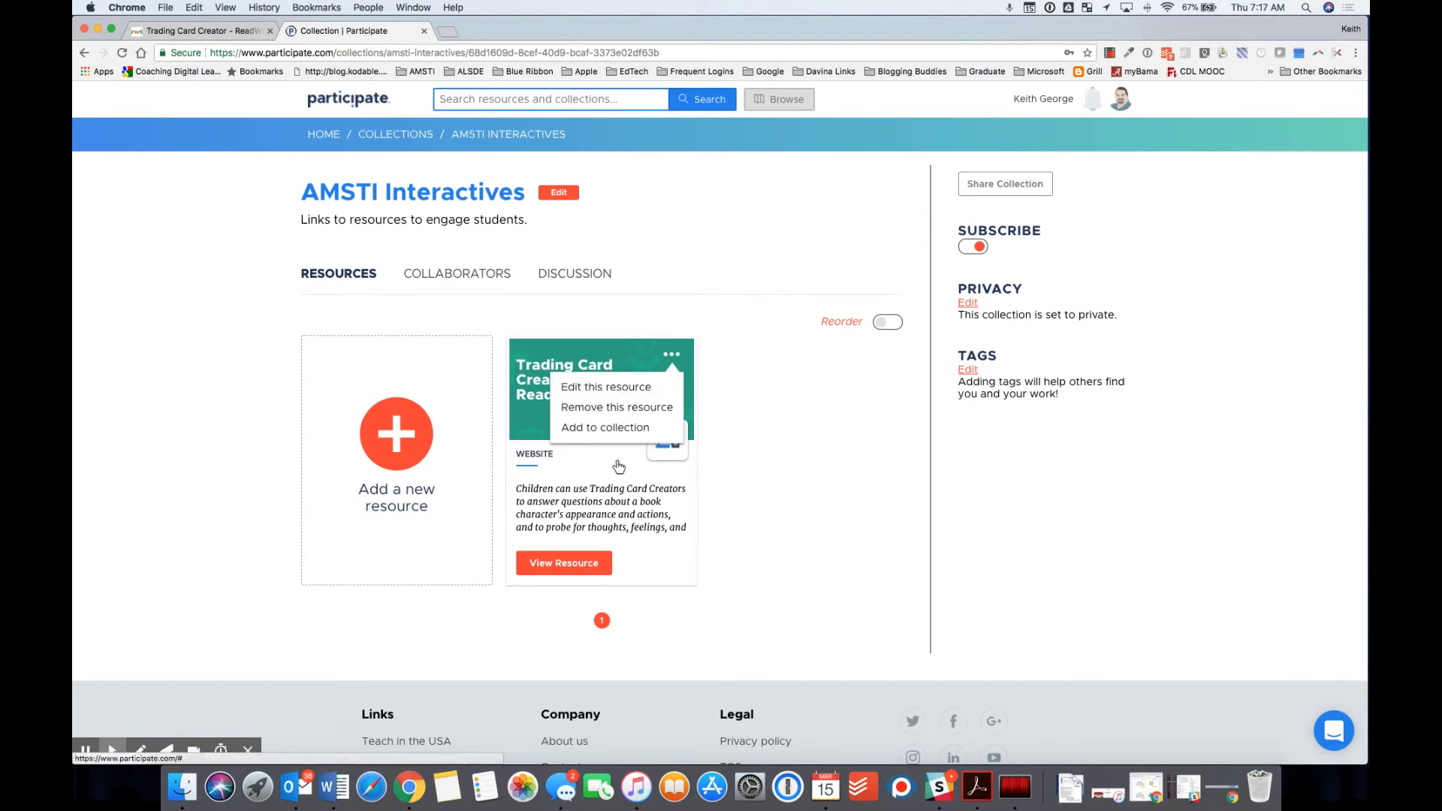
click(757, 502)
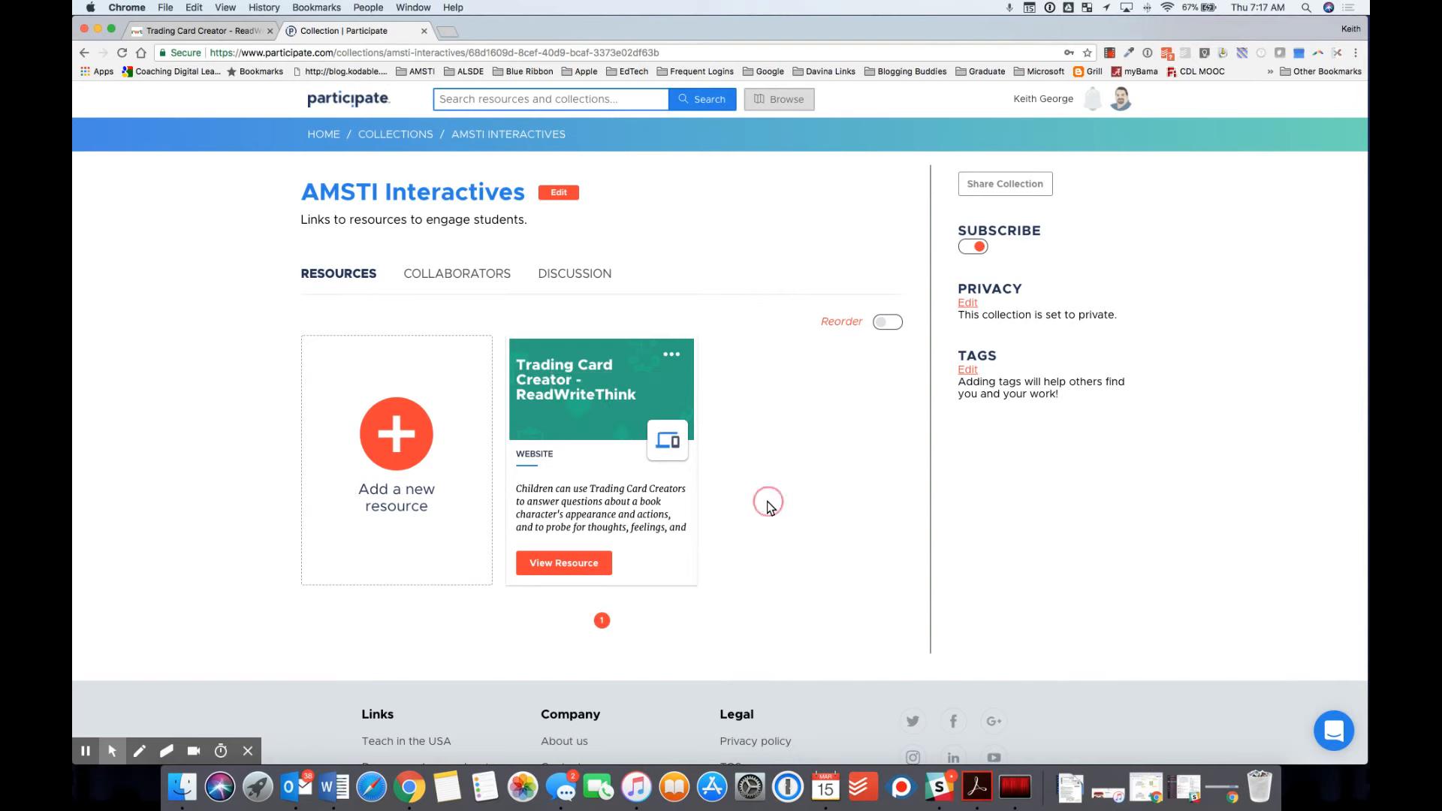
click(391, 436)
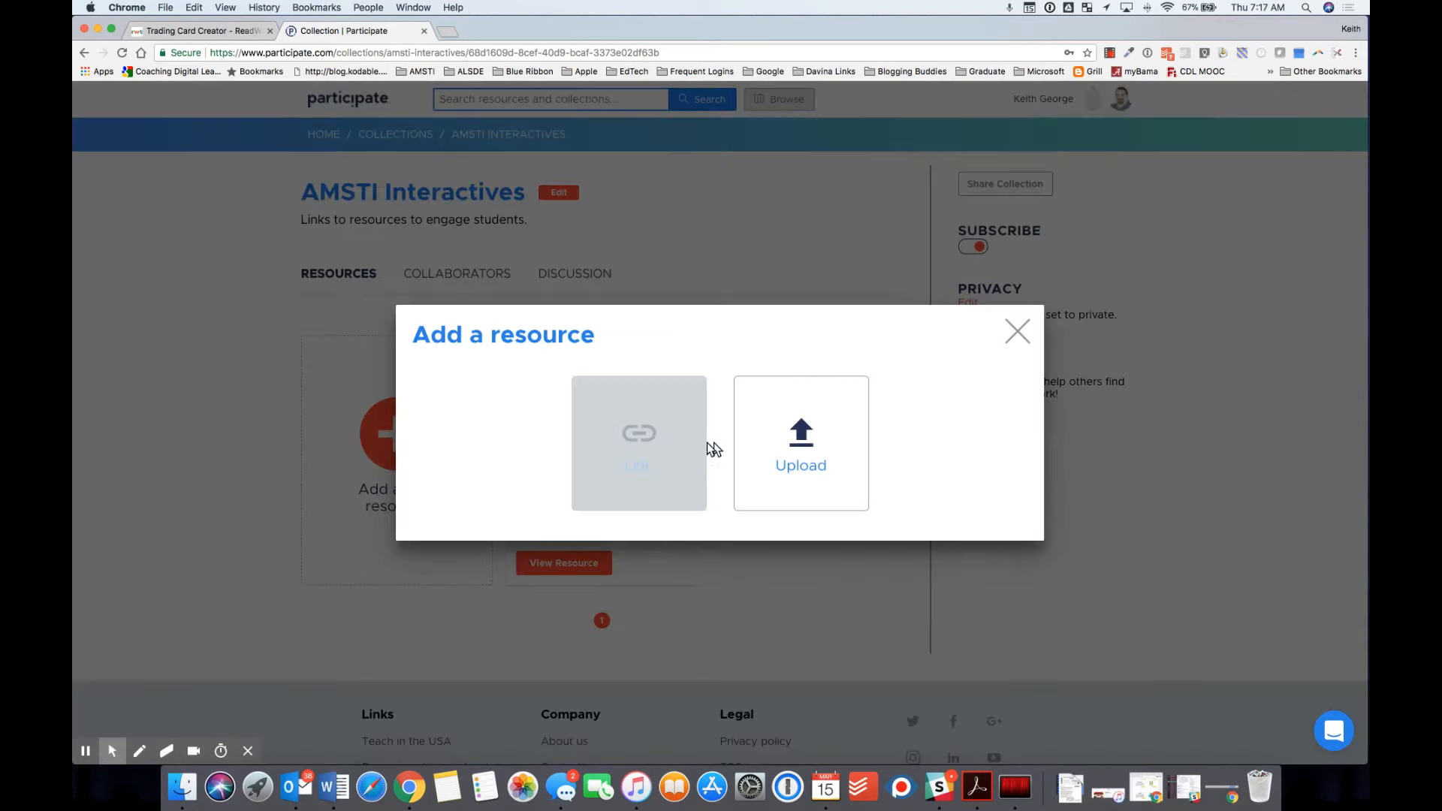
Step: Upload 'Final 2018 Digital Literacy and Computer Science COS.pdf' from Documents as a new resource
click(783, 446)
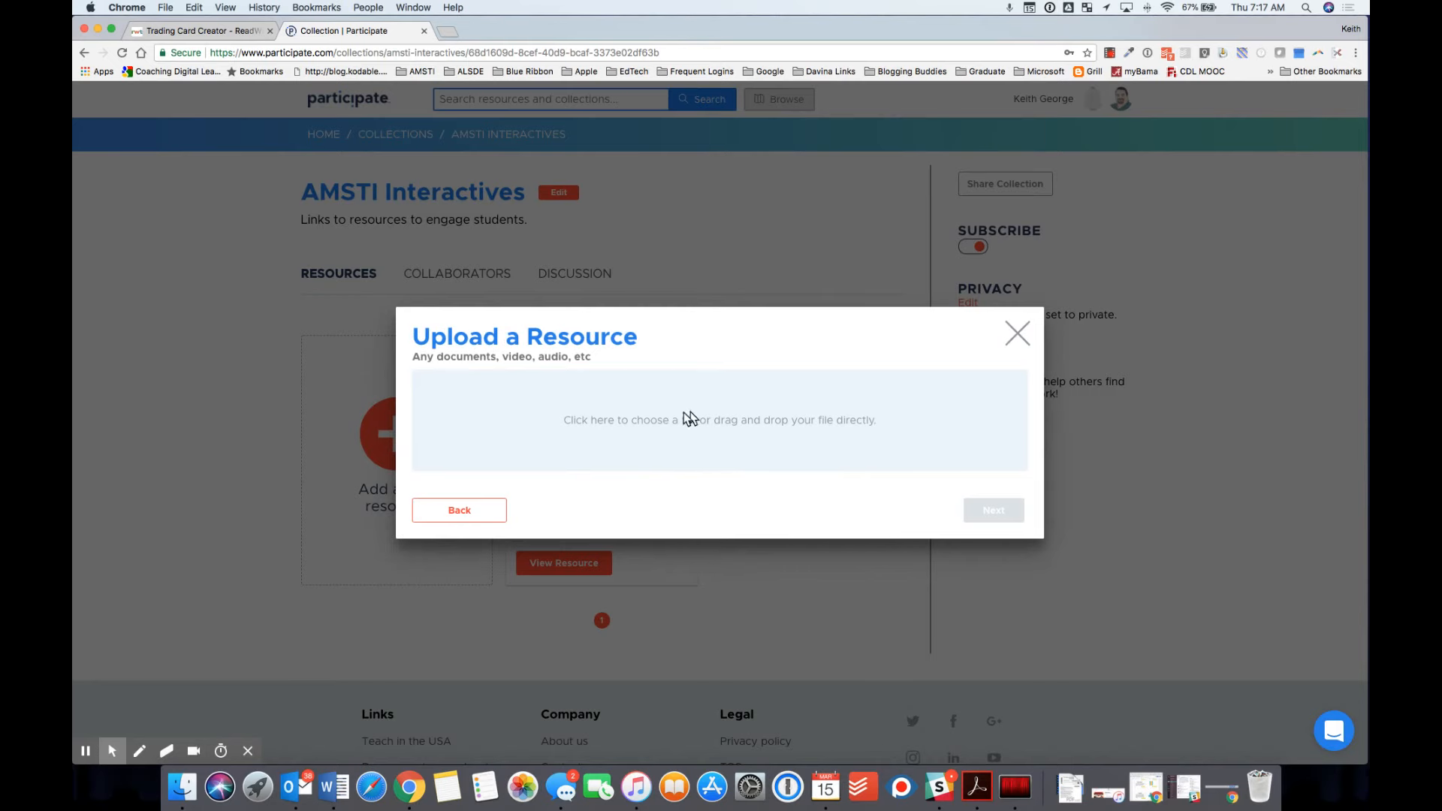
click(714, 425)
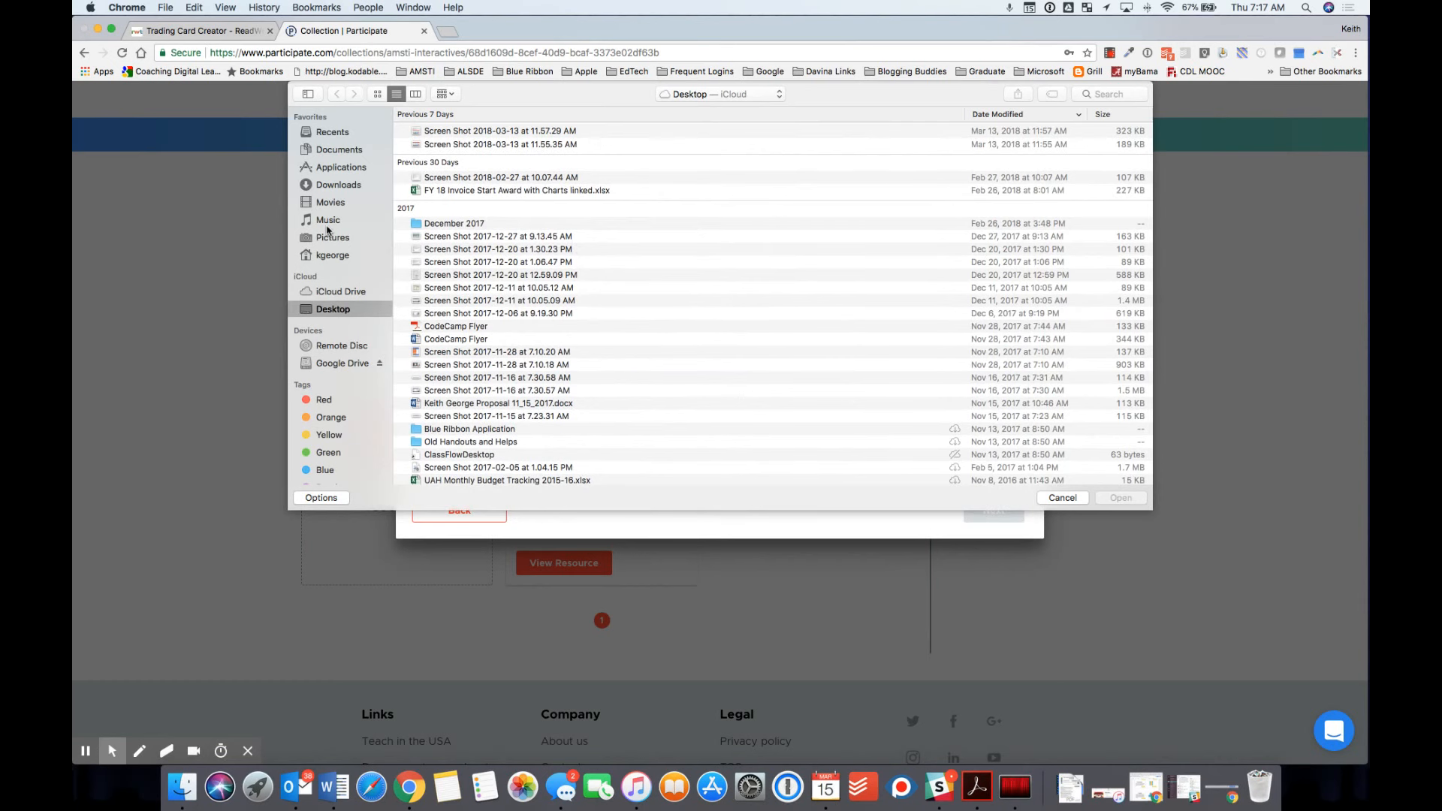
click(334, 187)
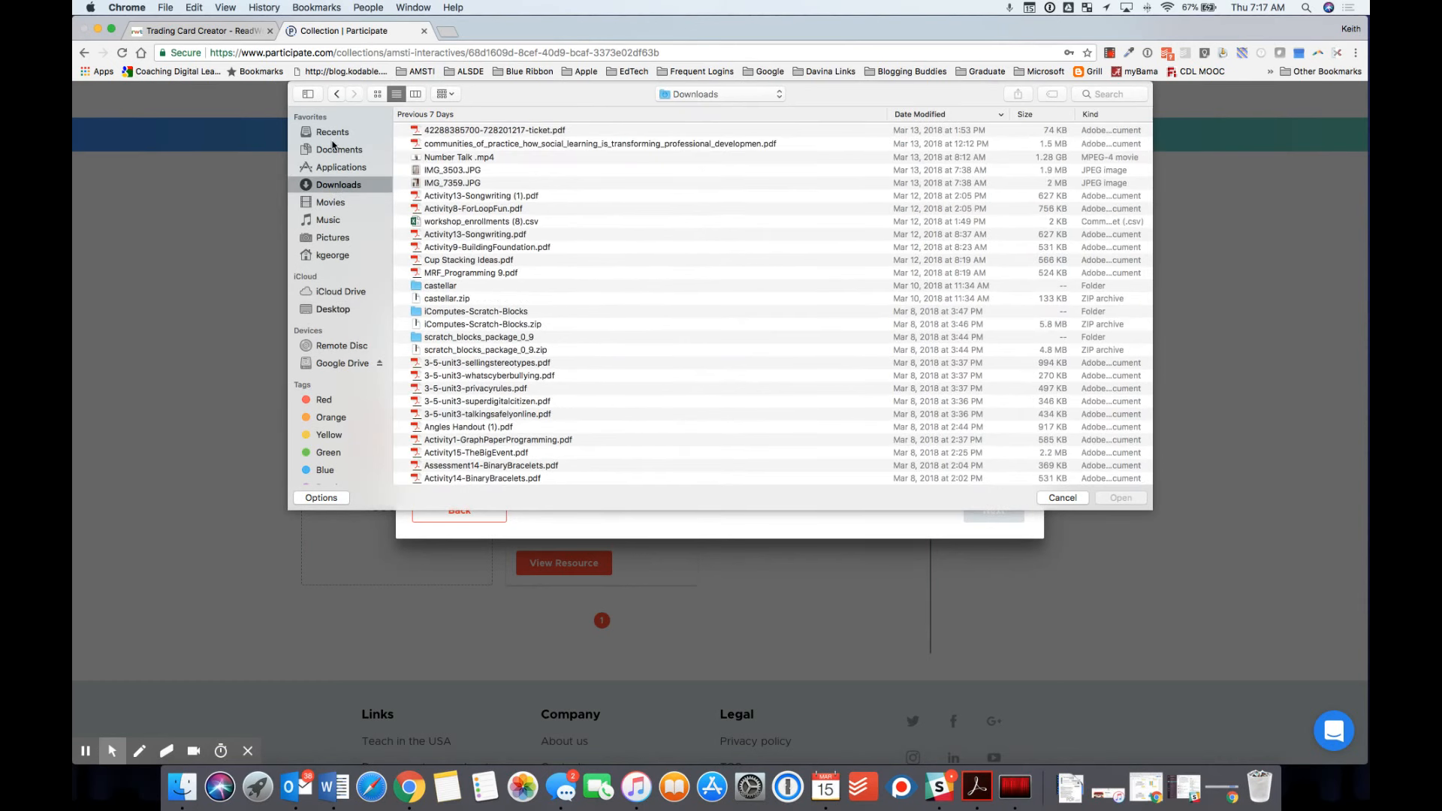
click(335, 150)
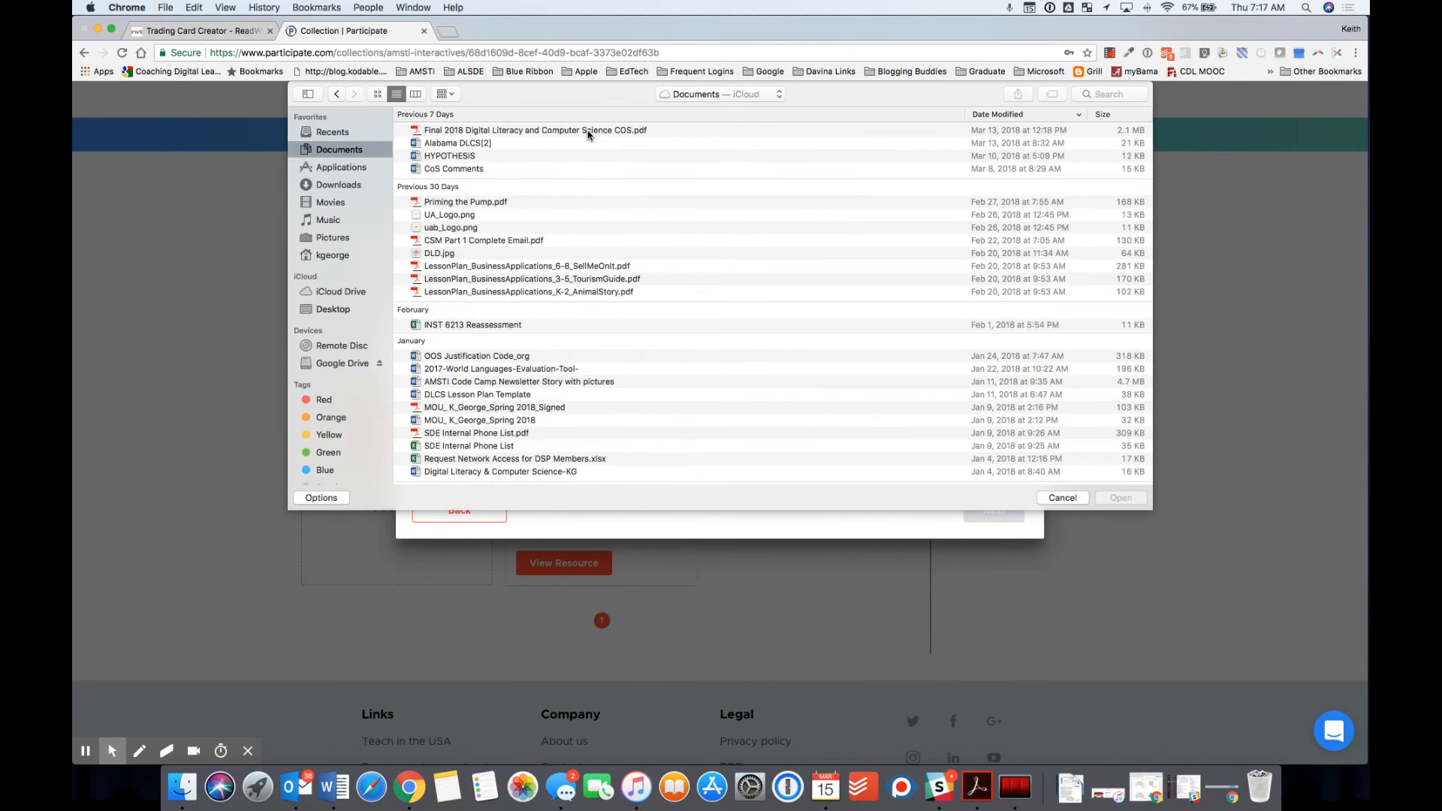
click(547, 130)
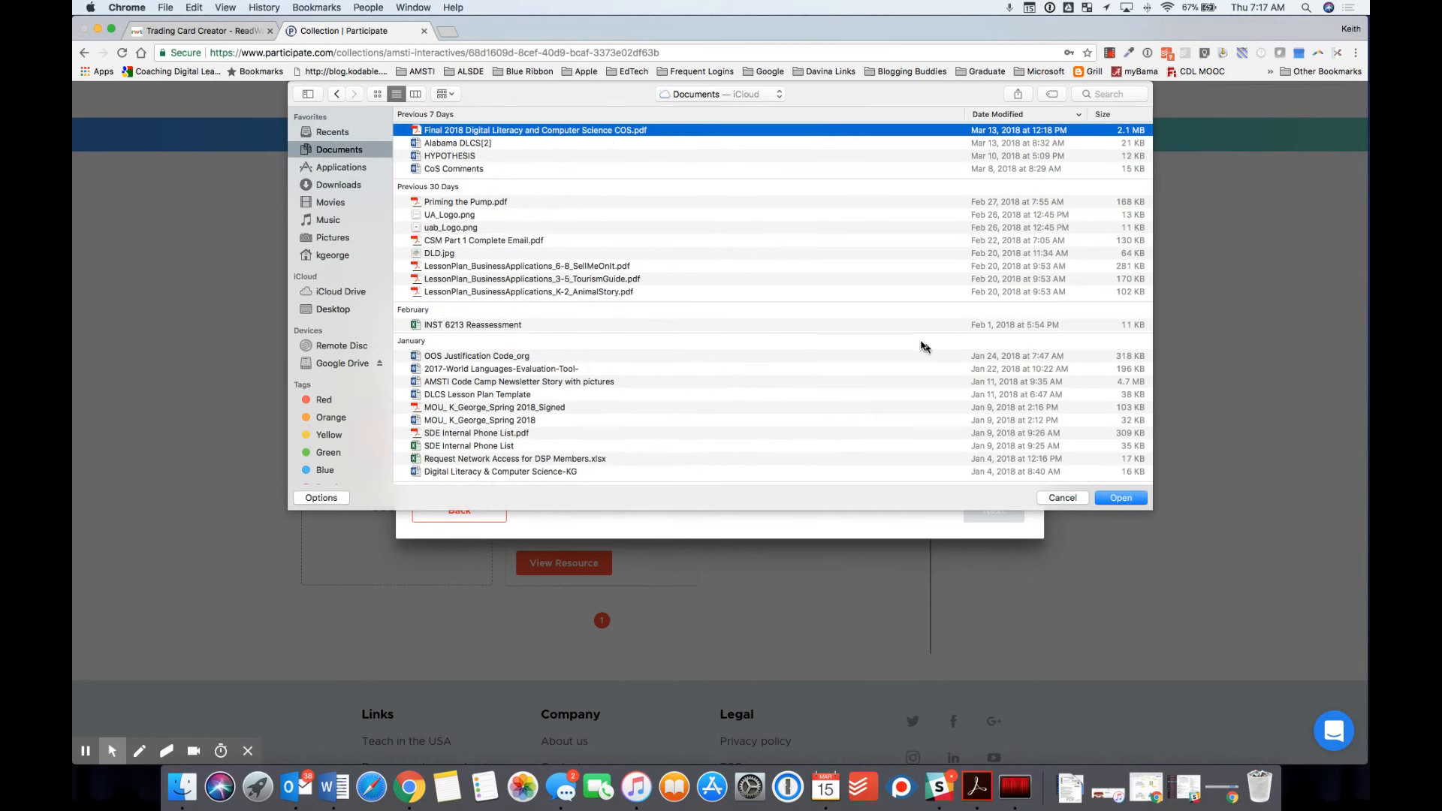
click(1122, 499)
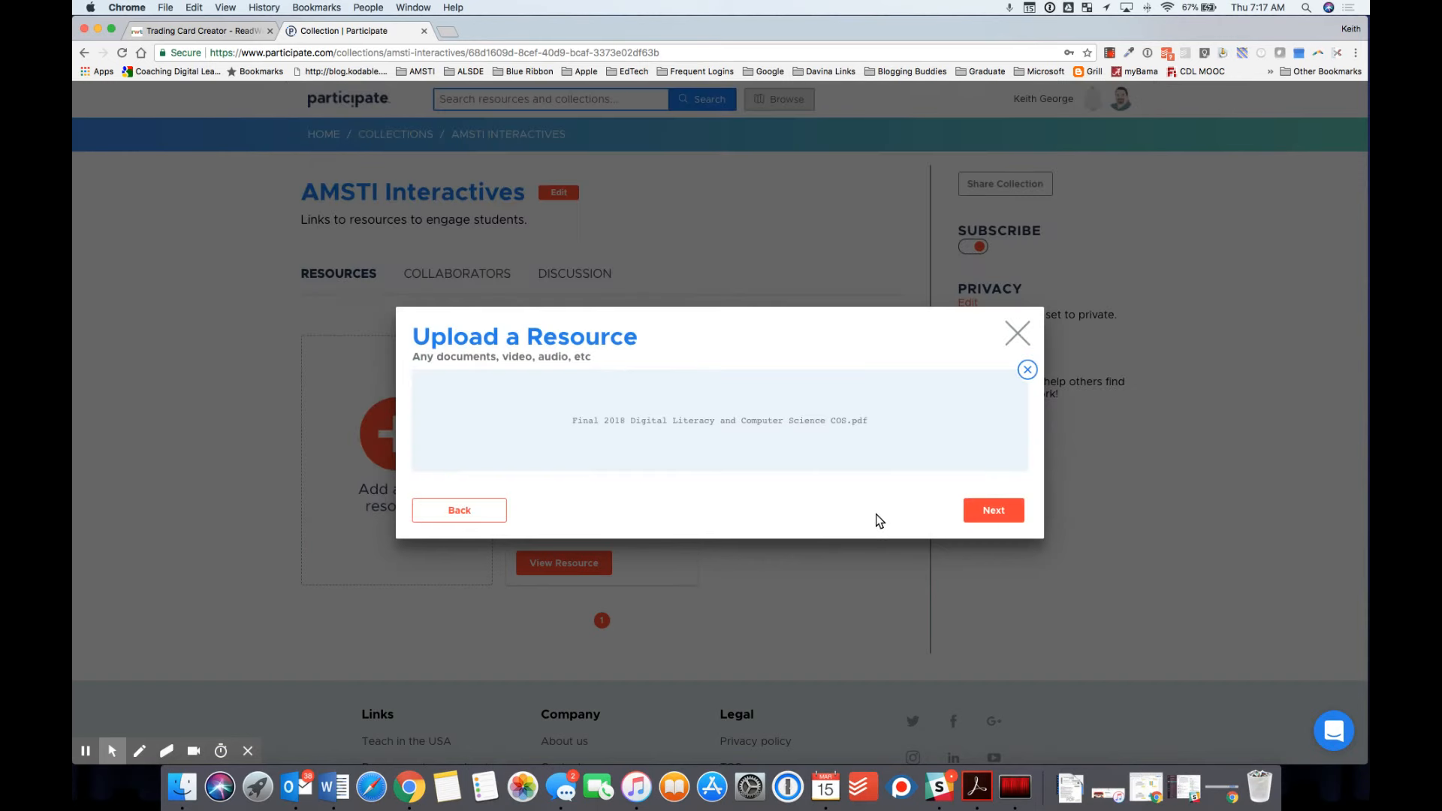
click(999, 512)
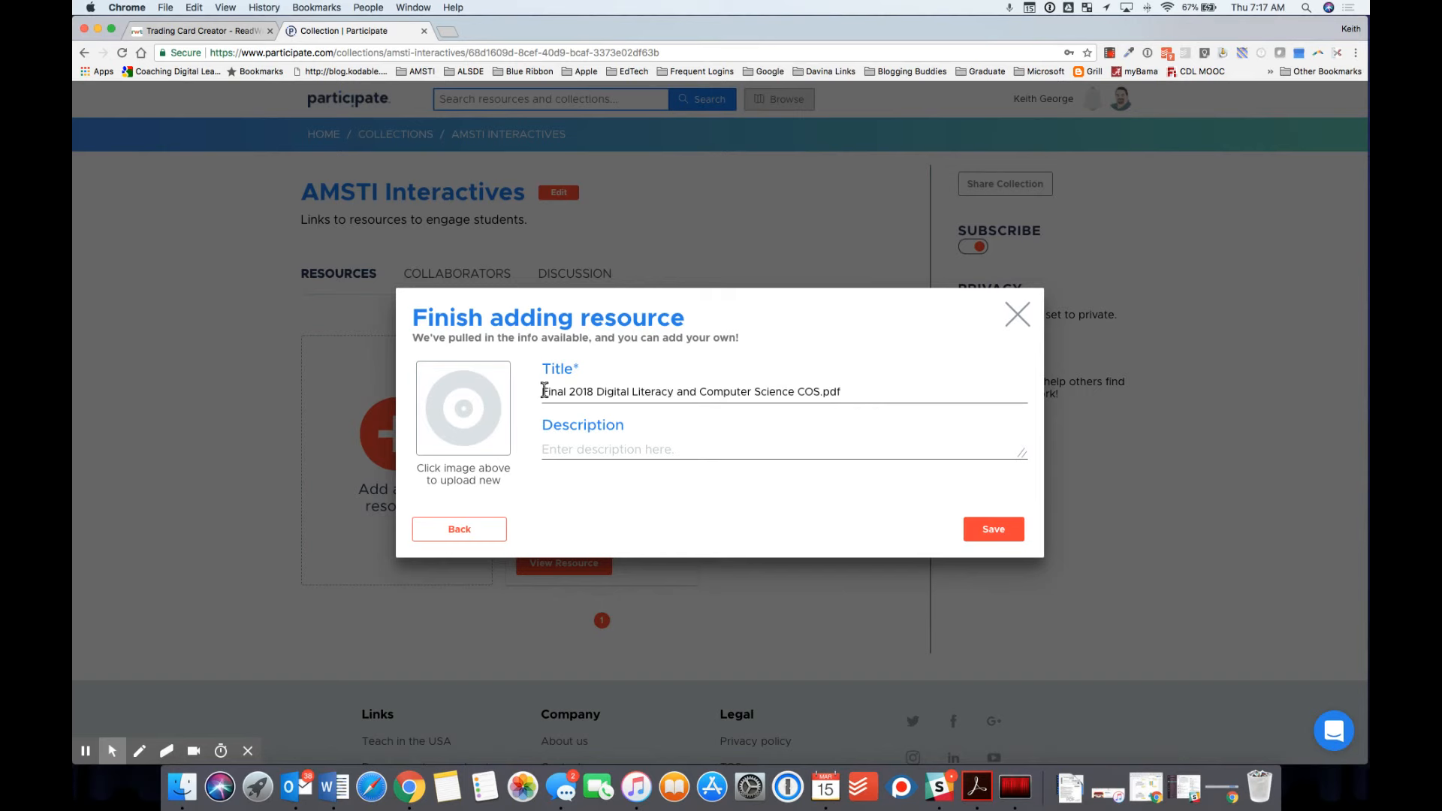
Step: Retitle the upload '2018 Digital Literacy and Computer Science Course of Study'
drag(543, 390, 569, 392)
key(BackSpace)
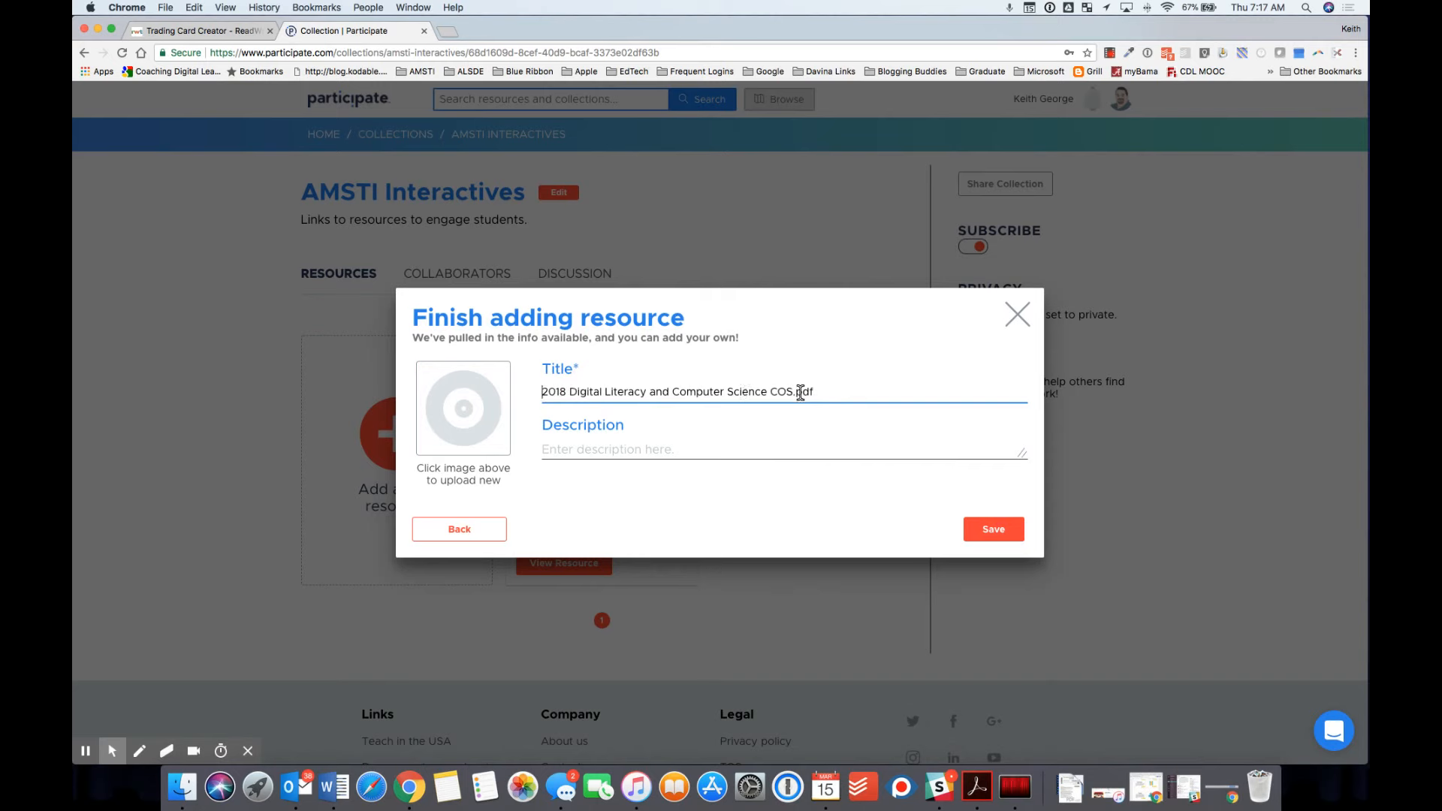
drag(776, 391, 820, 392)
text(Course of Study)
Step: Enter the description 'The new Course of Study for DLCS.'
click(603, 449)
text(The new Cour)
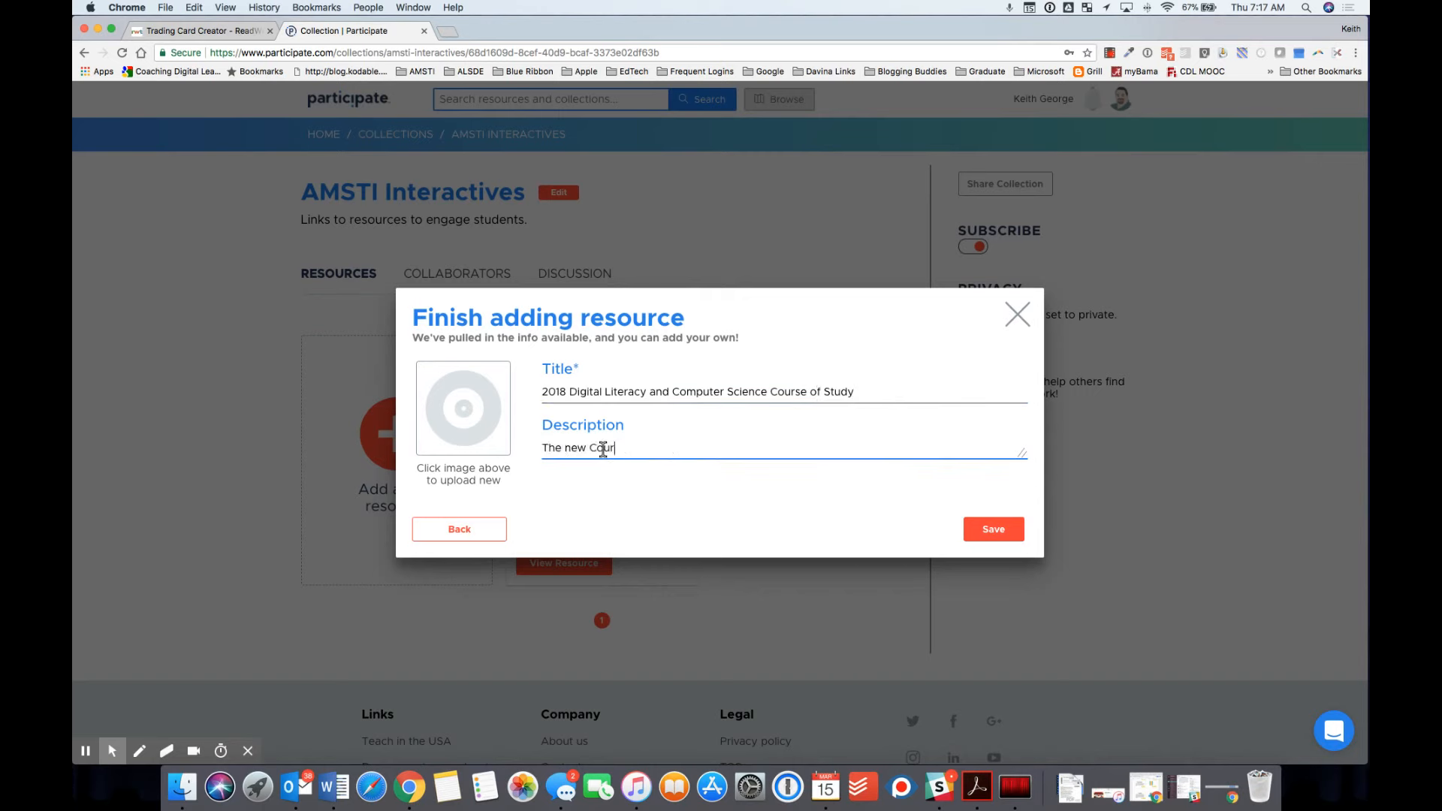
text(se of study)
key(BackSpace)
key(BackSpace)
key(BackSpace)
text(Study for DL/CS)
key(BackSpace)
key(BackSpace)
key(BackSpace)
text(CS.)
Step: Save the Course of Study file resource into the AMSTI Interactives collection
click(994, 530)
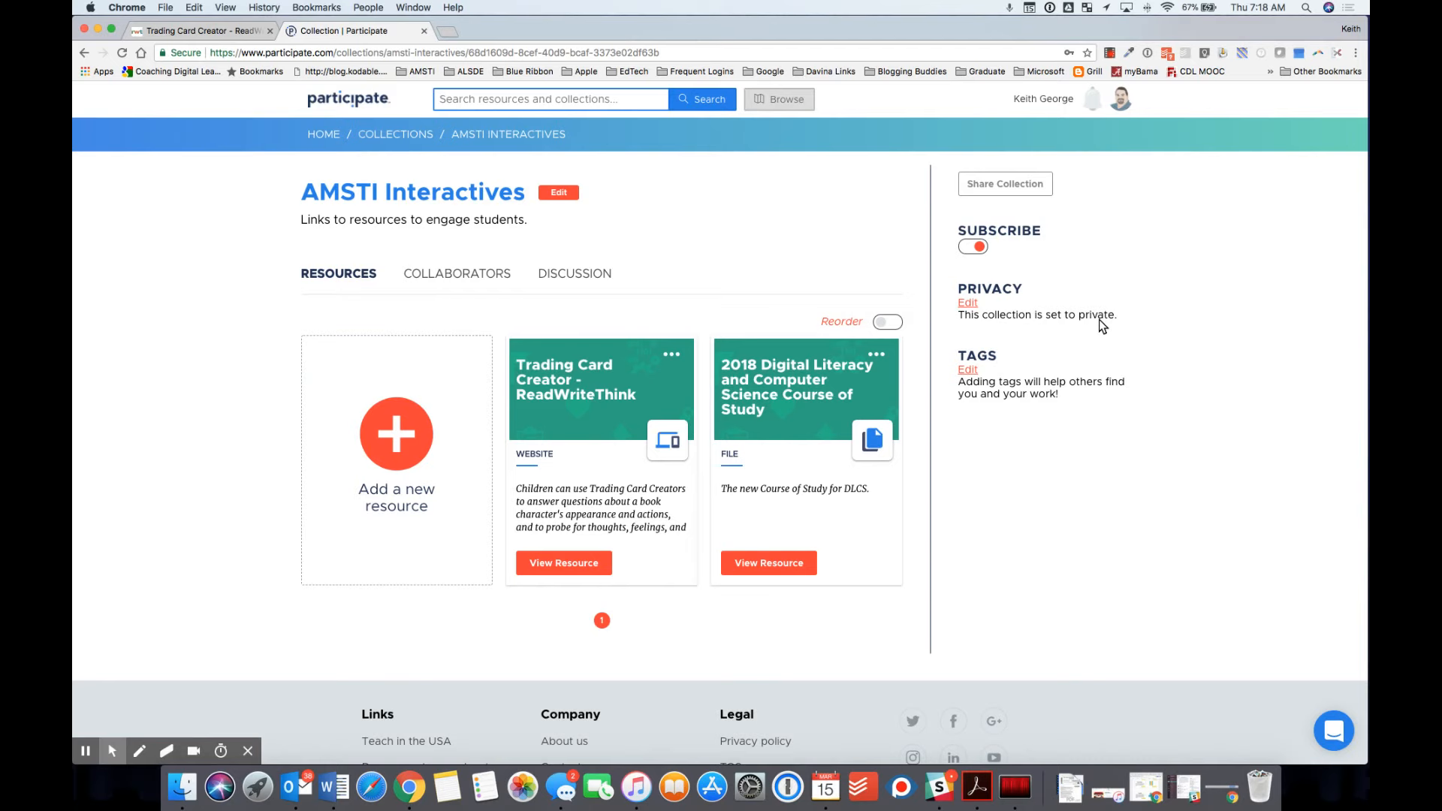
click(968, 369)
Step: Enter the tags 'Math, Science, Technology' for the collection and save them
click(551, 425)
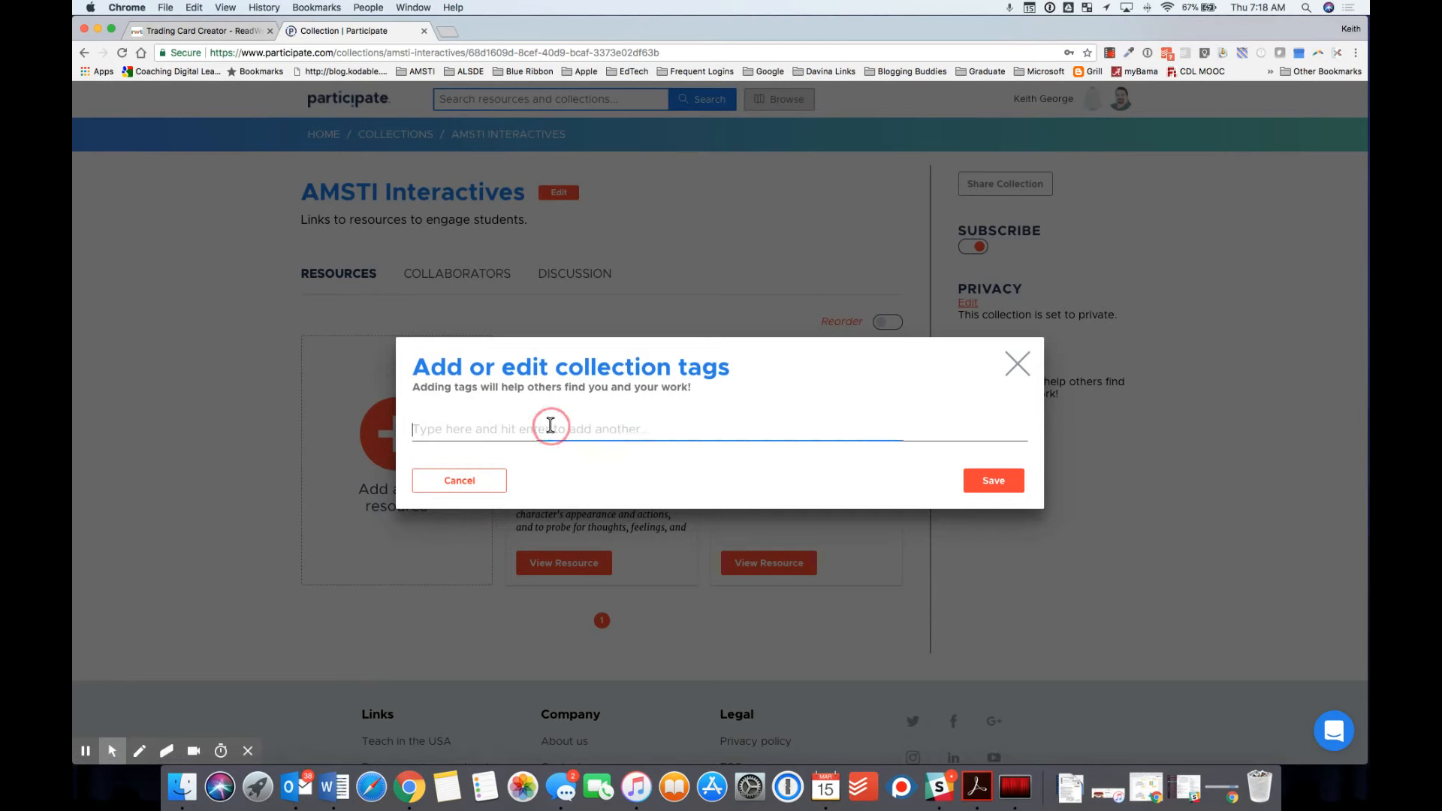
text(Math, Science)
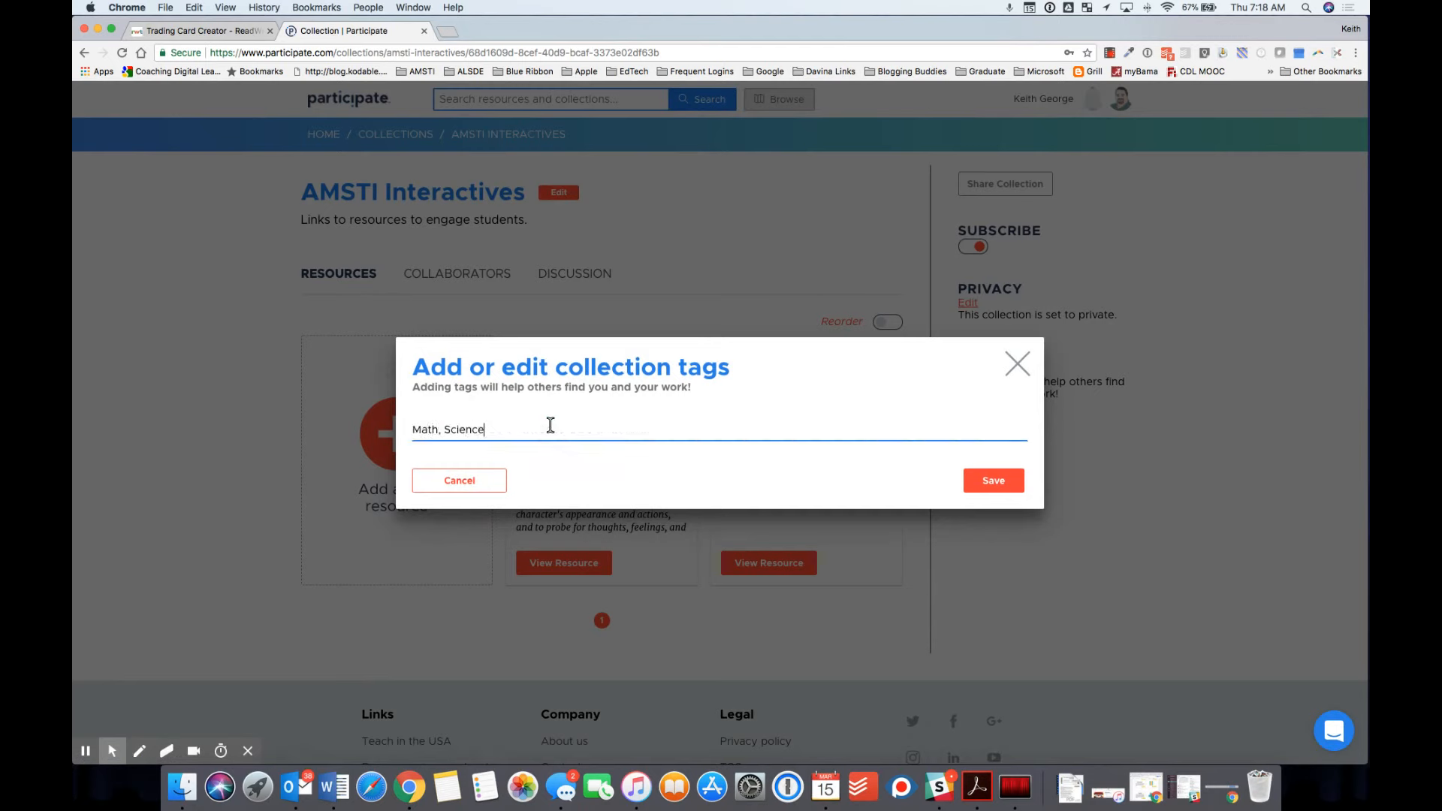
text(, Technology)
click(1004, 487)
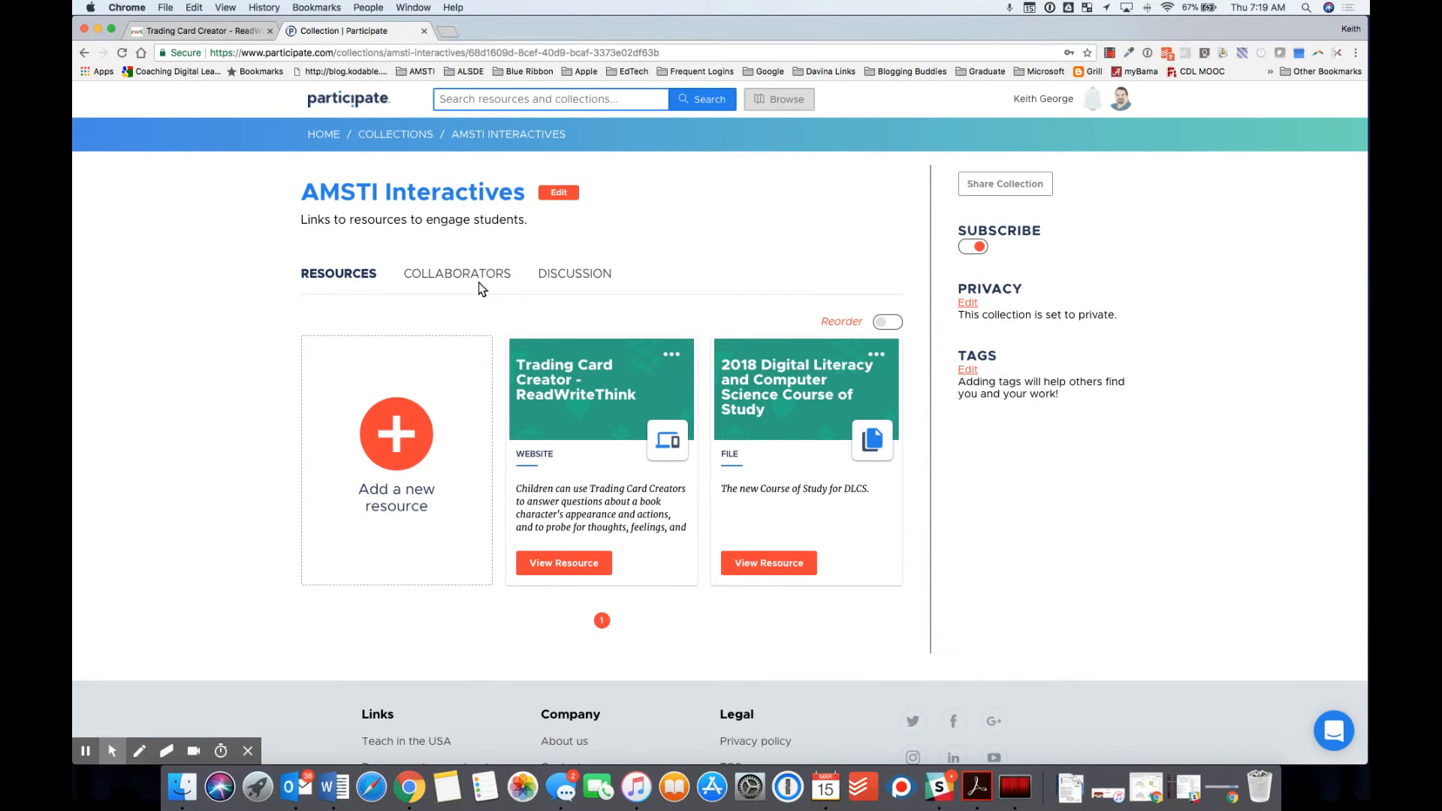
Step: Check the collaborators in the Manage collaborators window, then switch to the Discussion tab
click(443, 277)
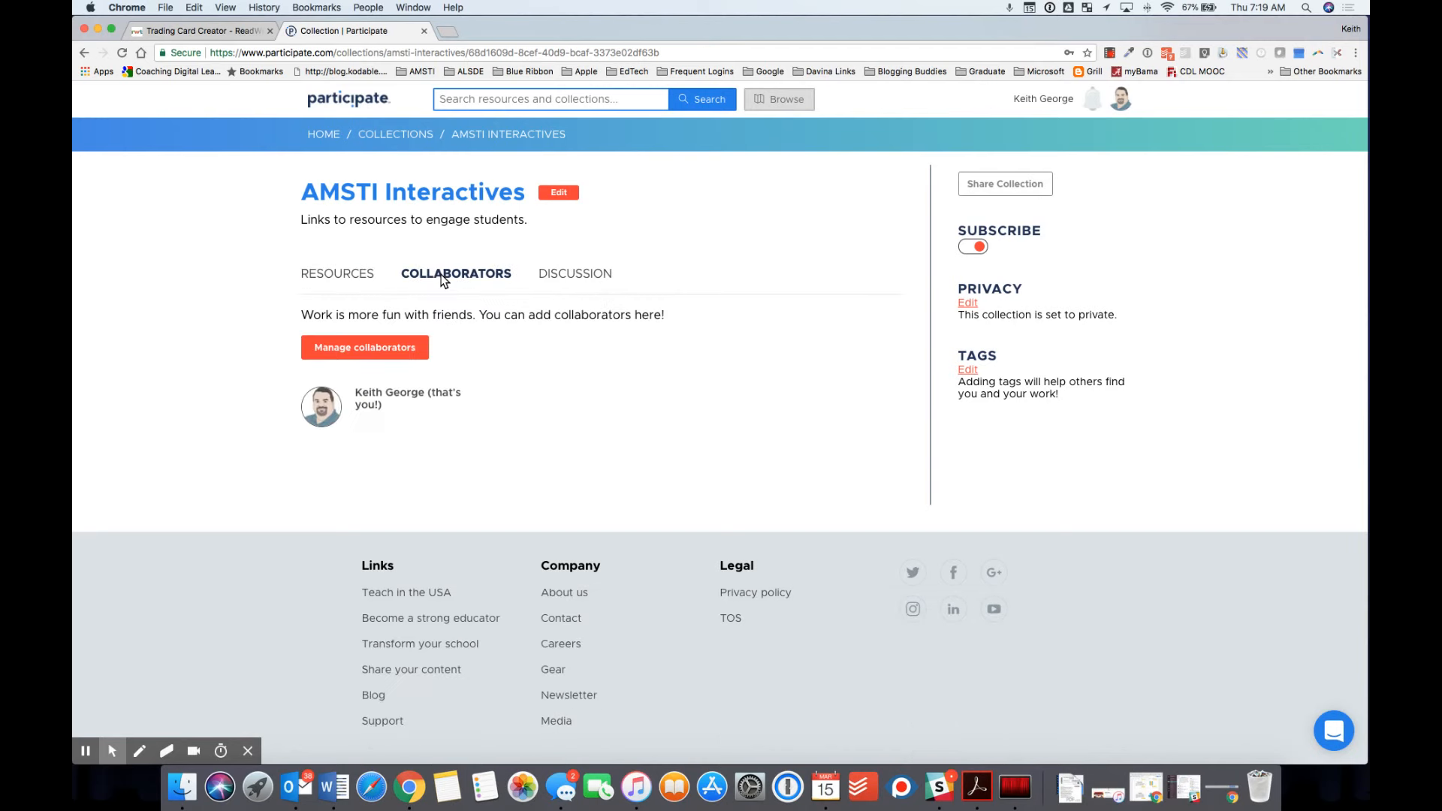
click(368, 350)
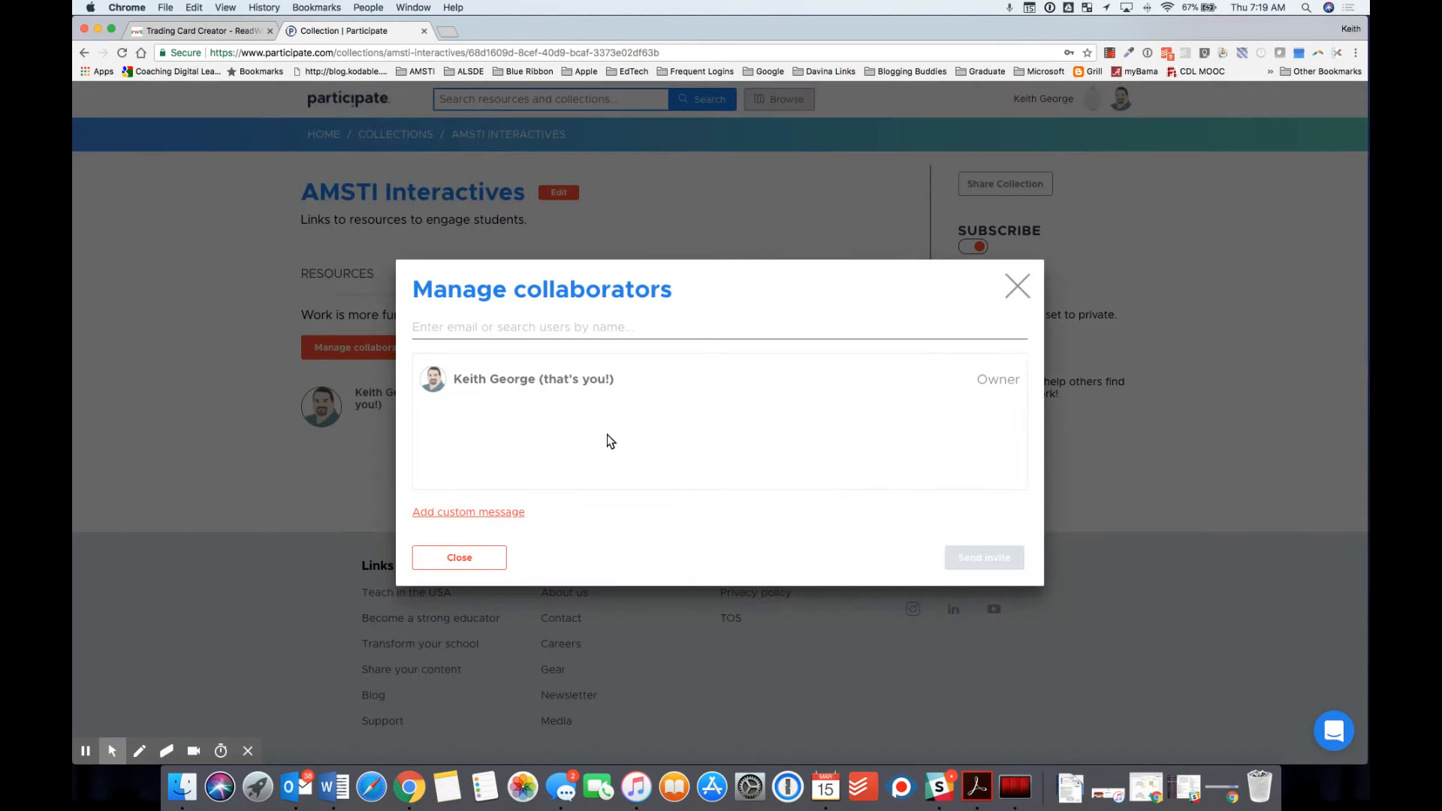
click(486, 324)
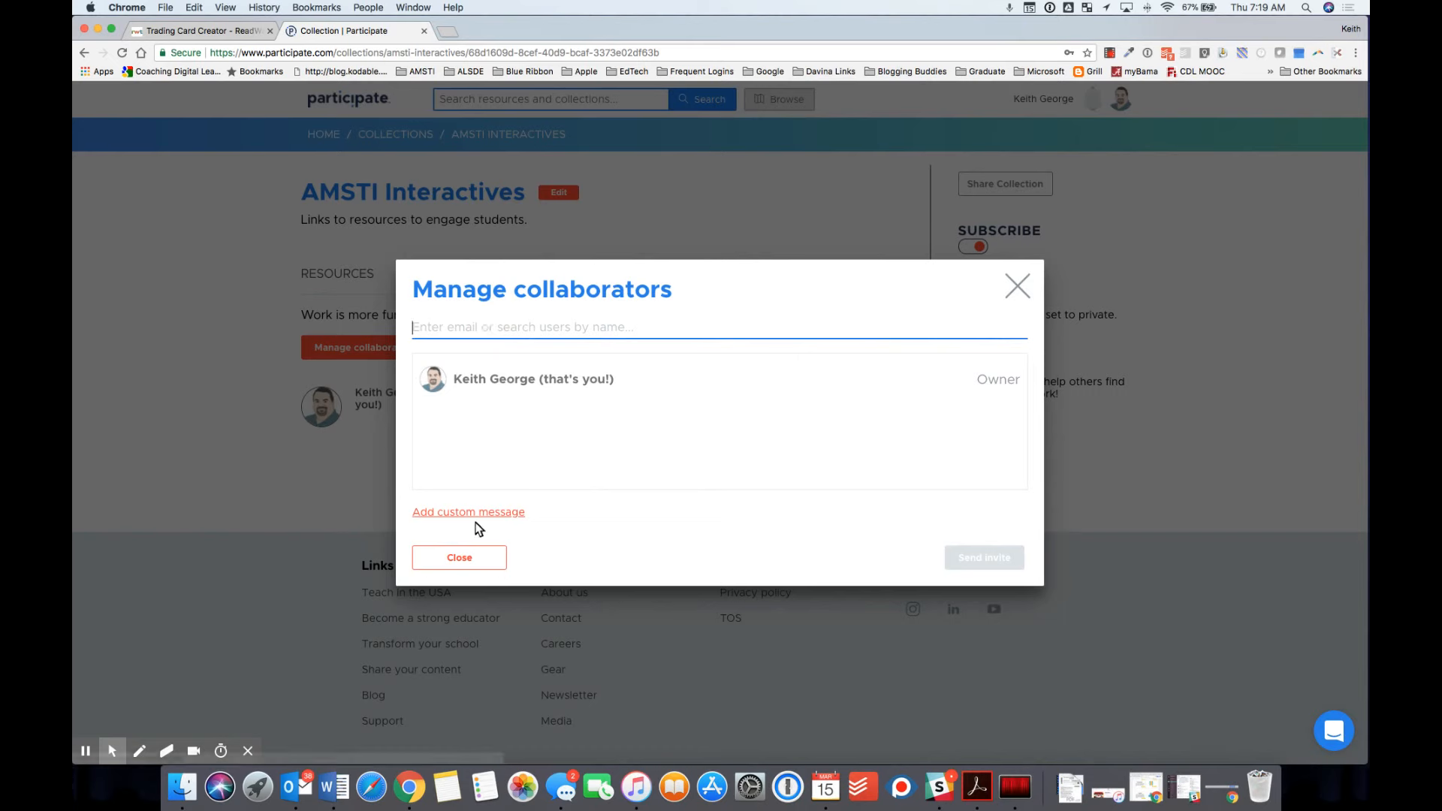
click(1017, 286)
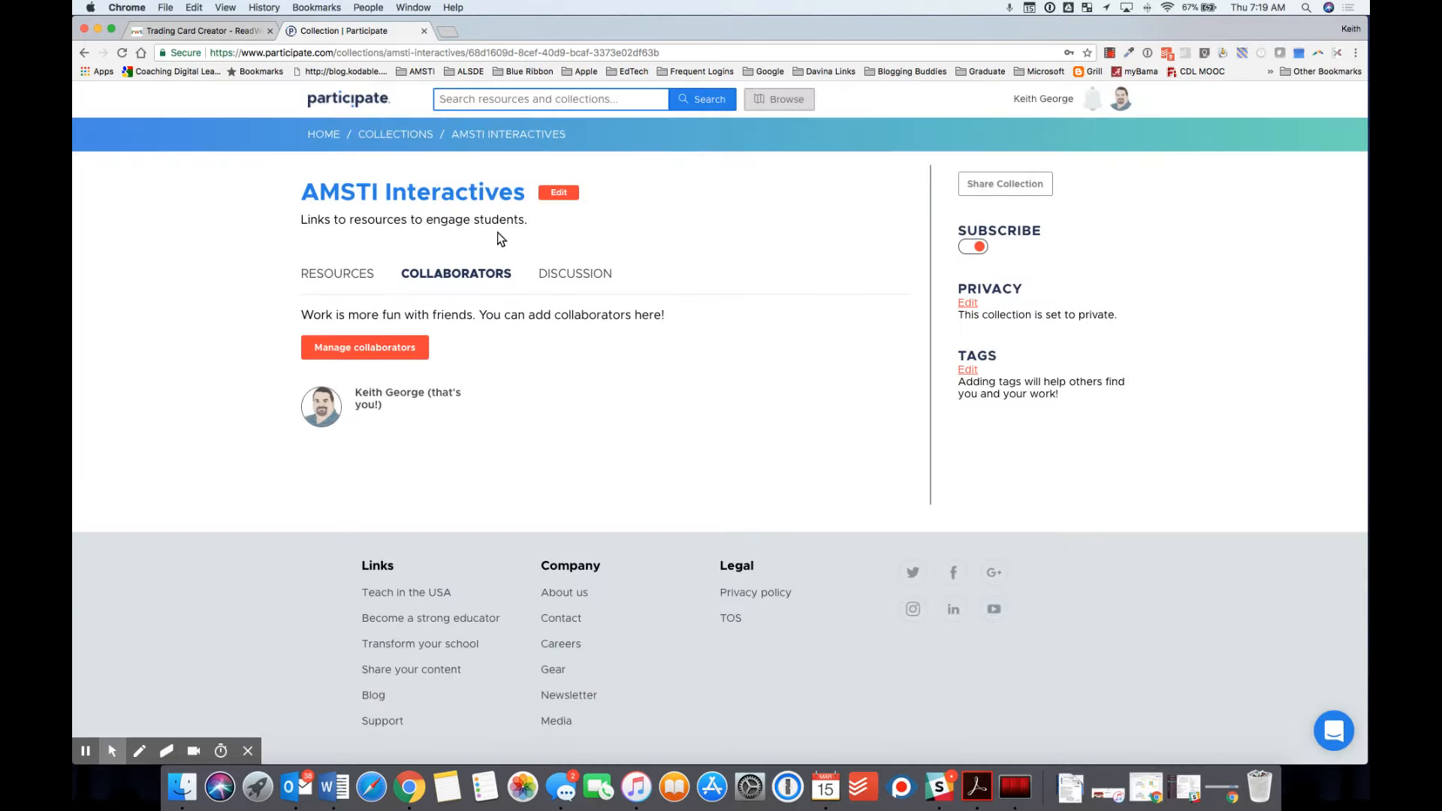
click(566, 274)
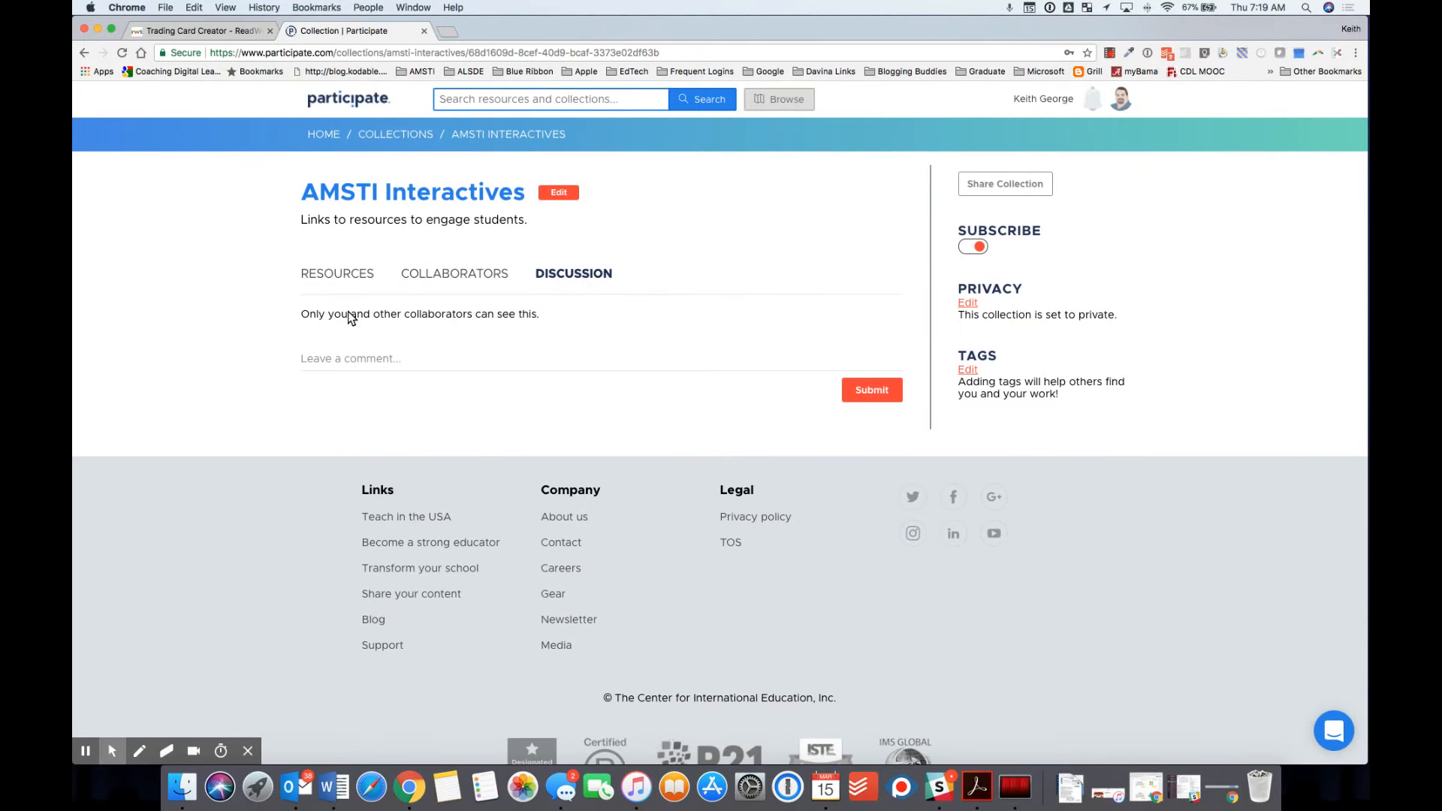
Step: Highlight the collaborators-only visibility note, then go back to the Resources tab
drag(304, 316, 538, 318)
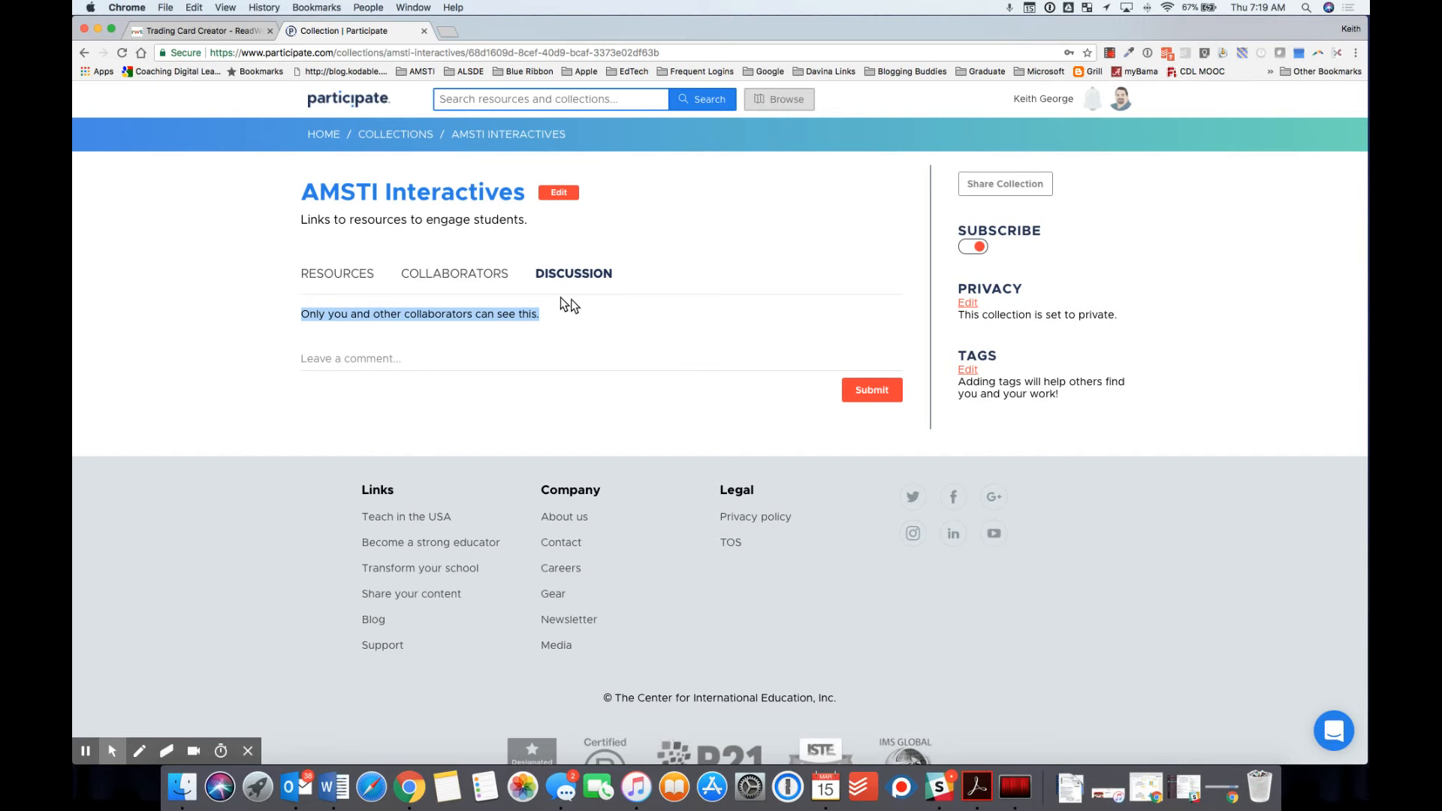
click(336, 274)
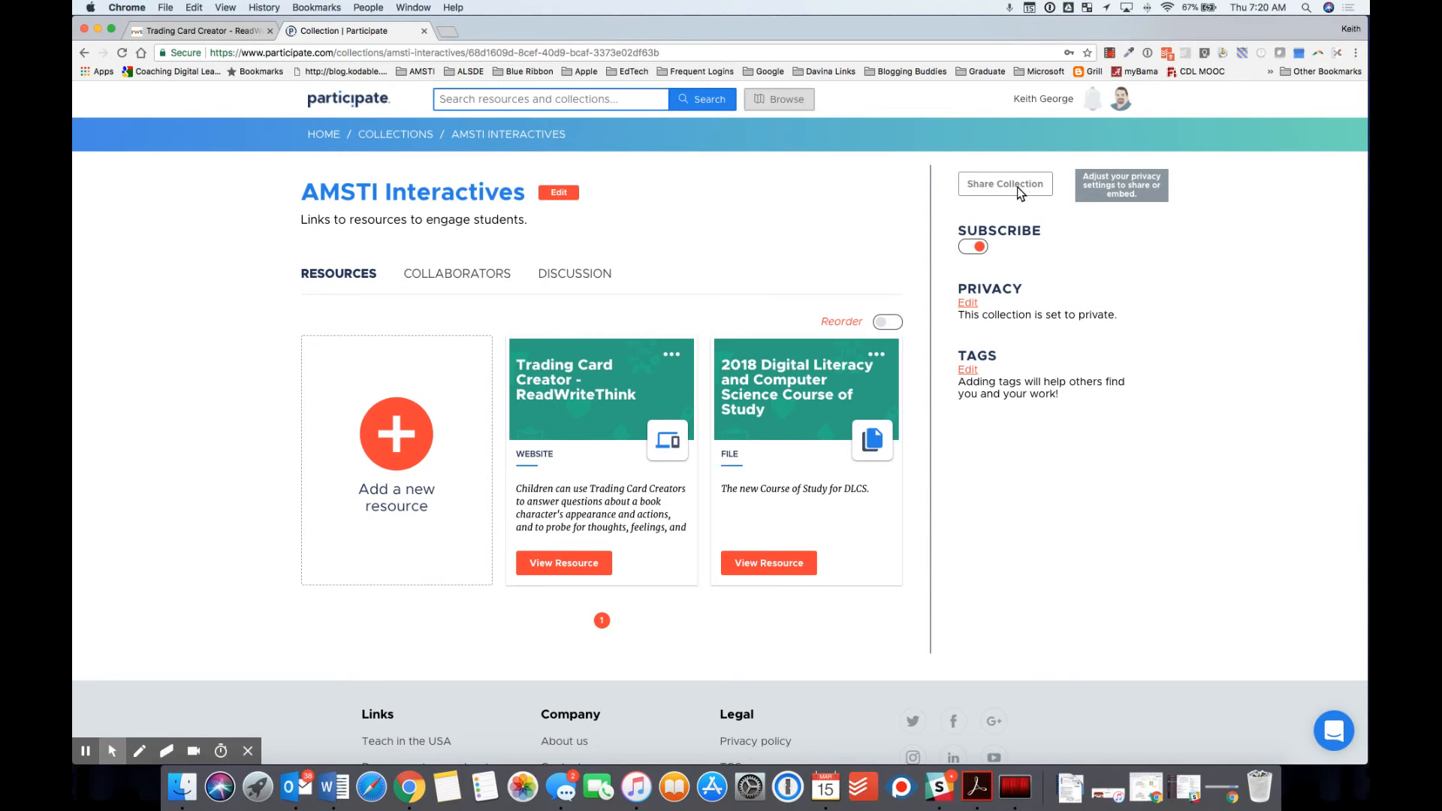
click(967, 304)
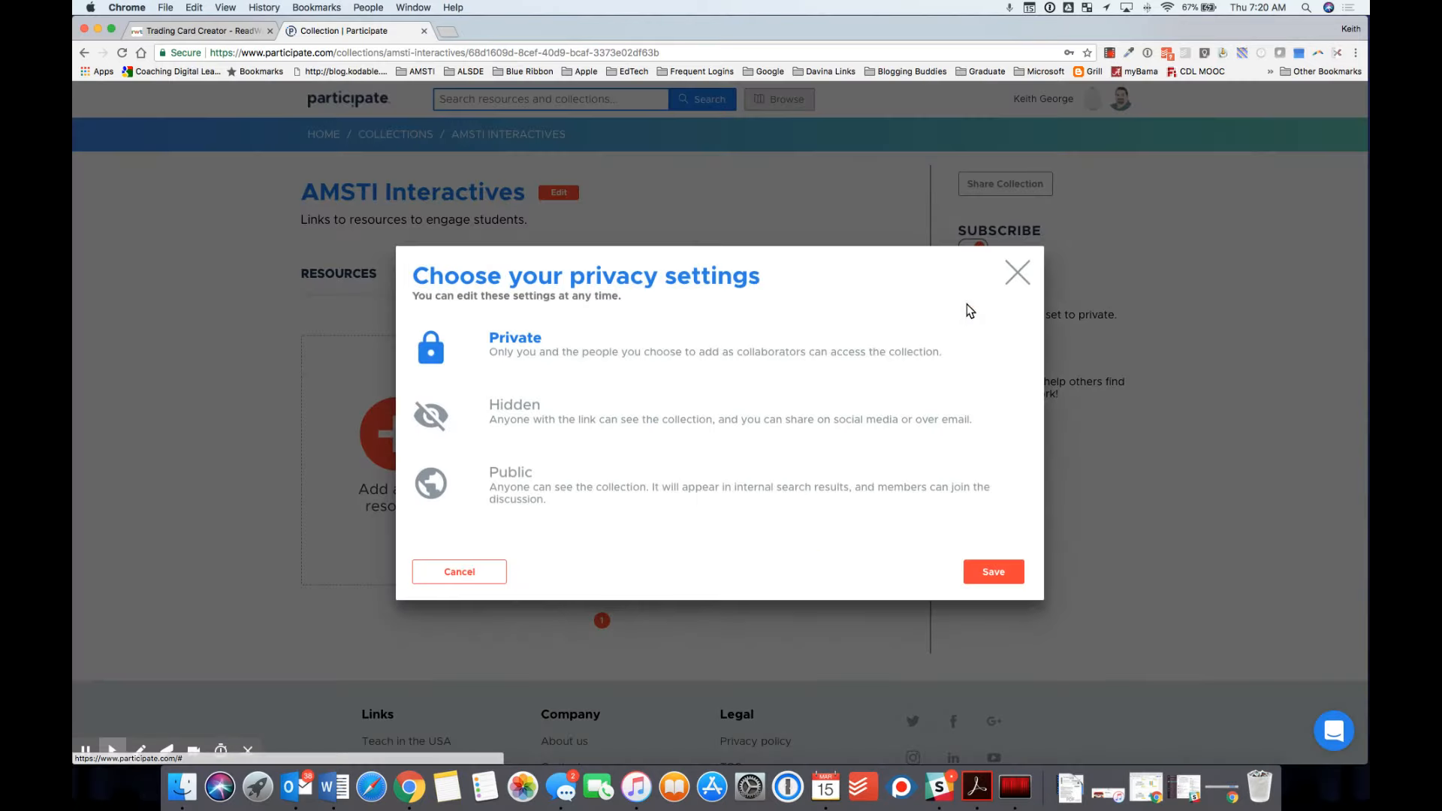
click(512, 407)
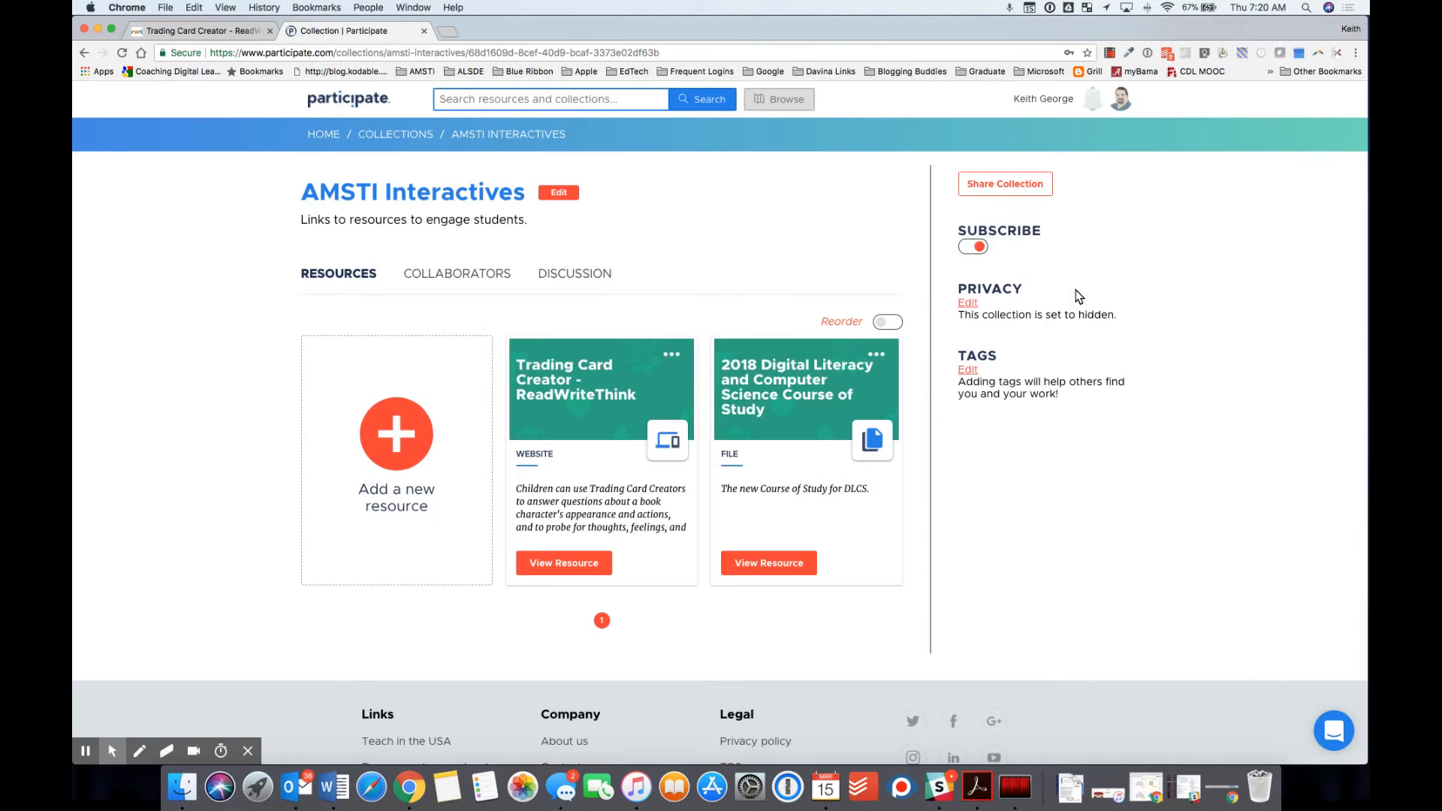
click(1012, 188)
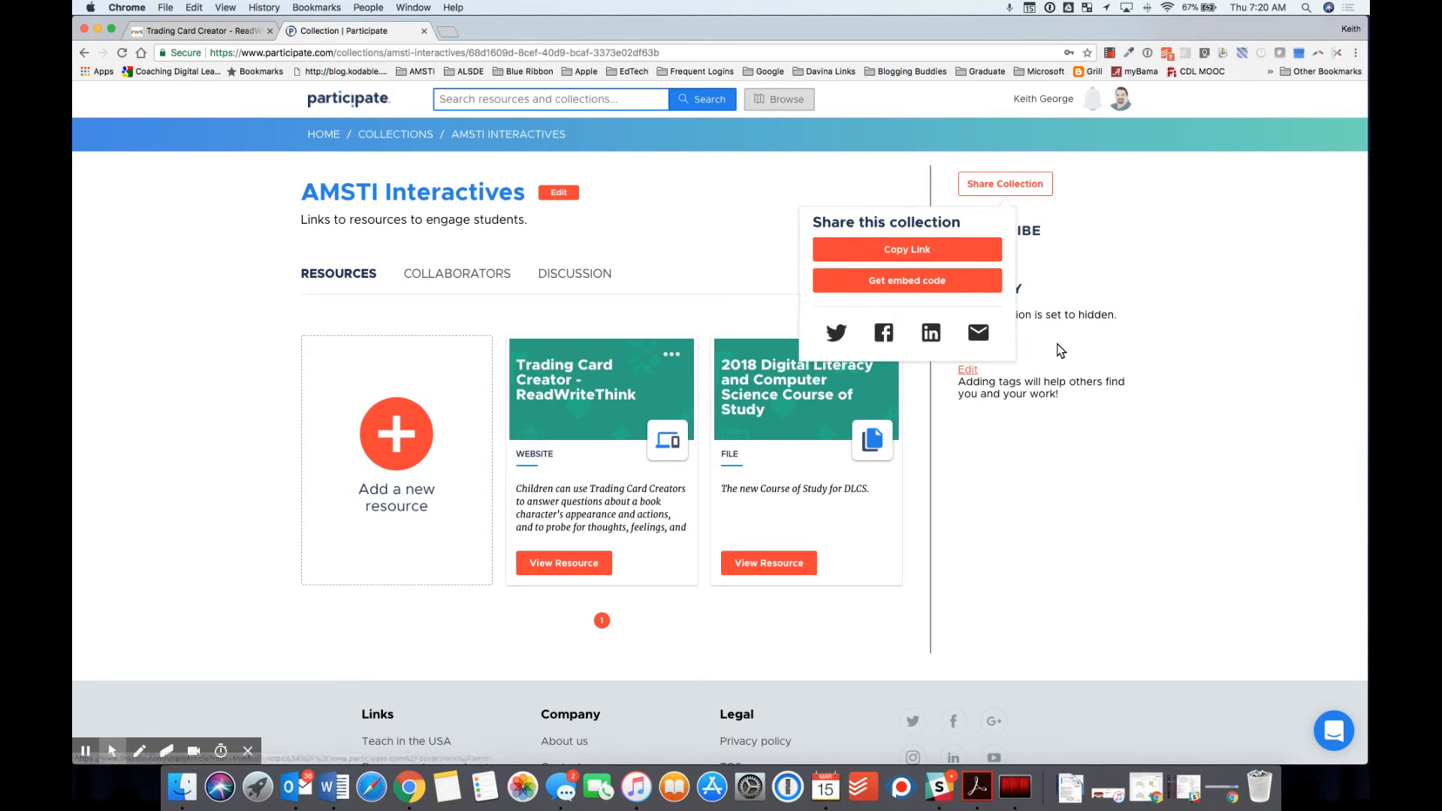
click(1100, 235)
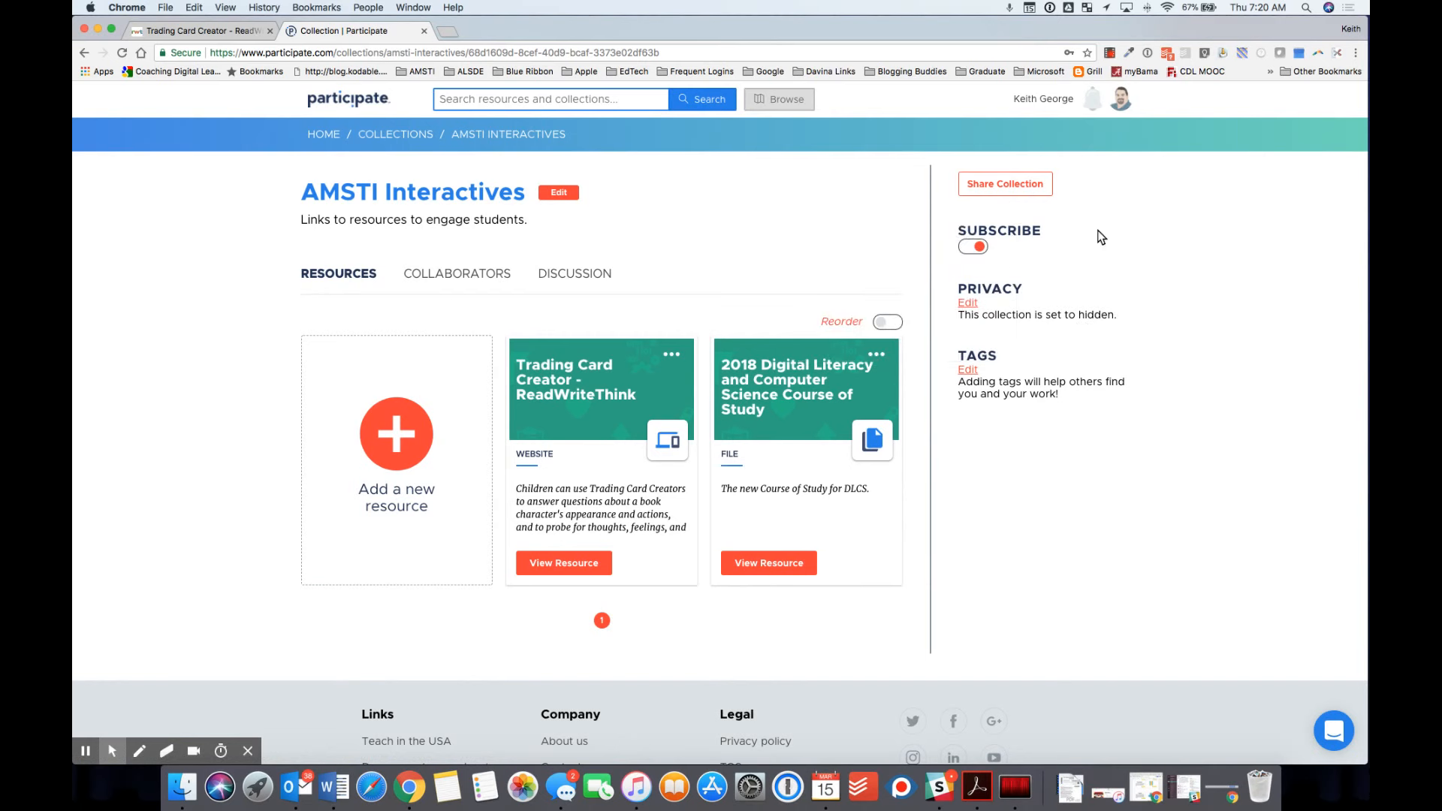
click(968, 305)
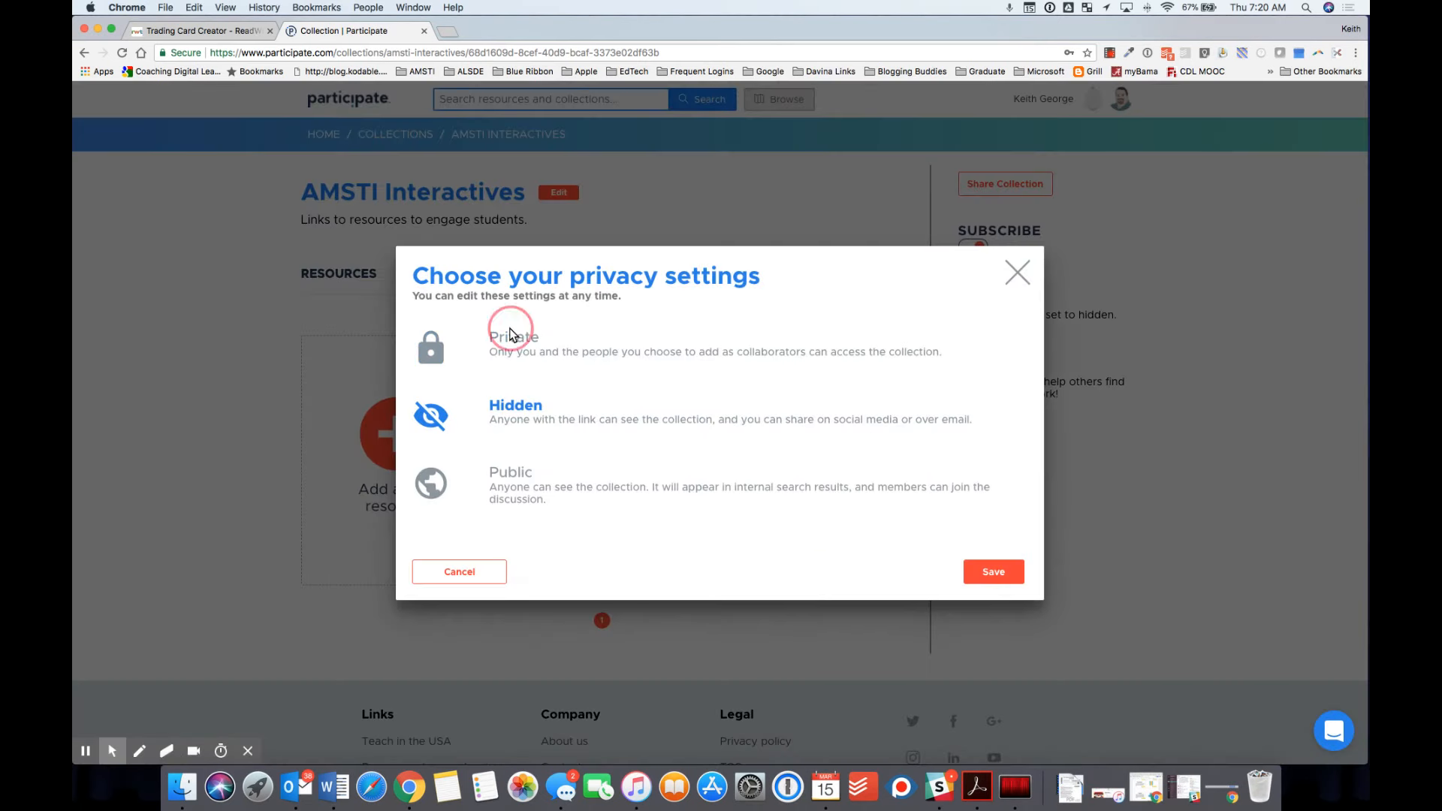
click(513, 344)
click(992, 571)
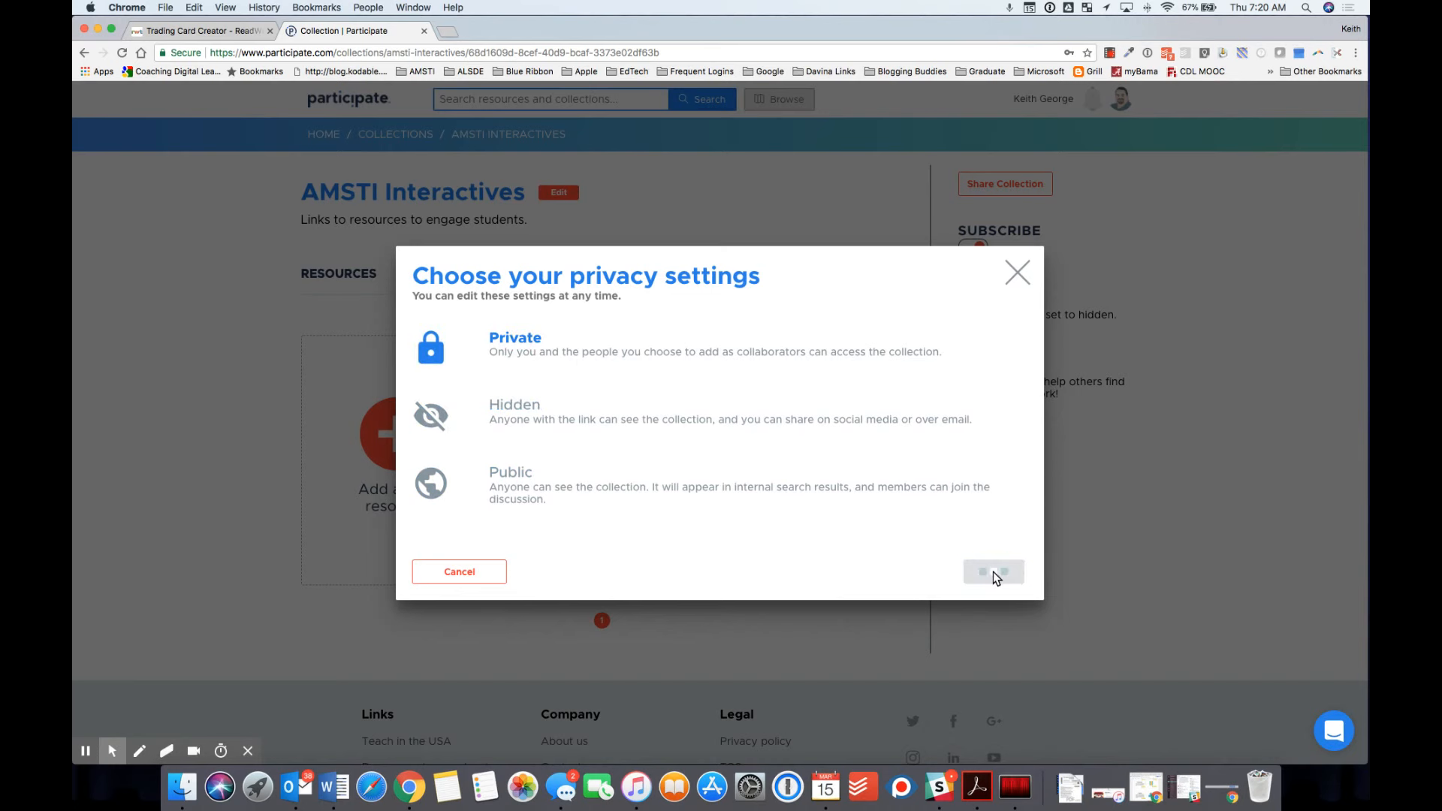